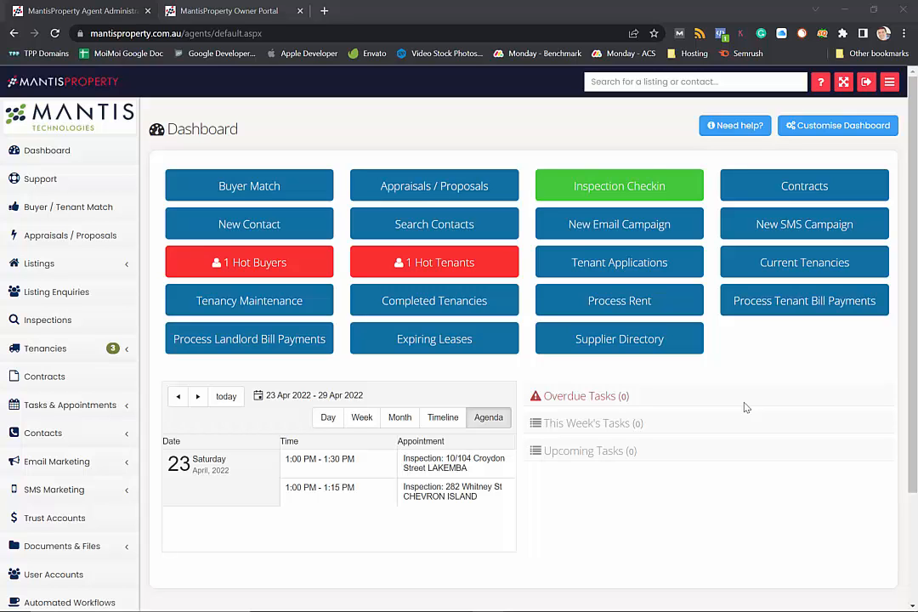
Open the tenant bills of the current tenancy for the Arundel property.
left_click(101, 354)
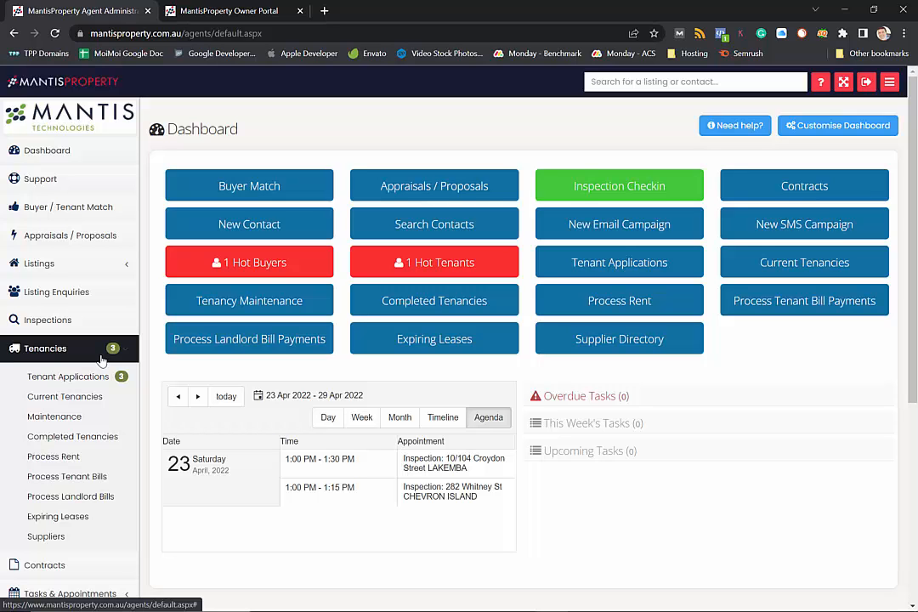
left_click(79, 399)
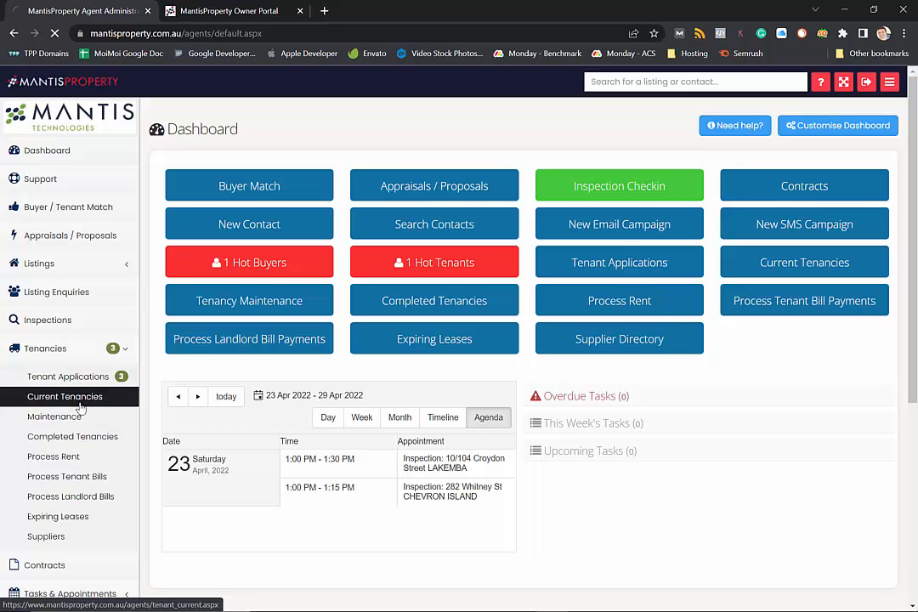
left_click(844, 269)
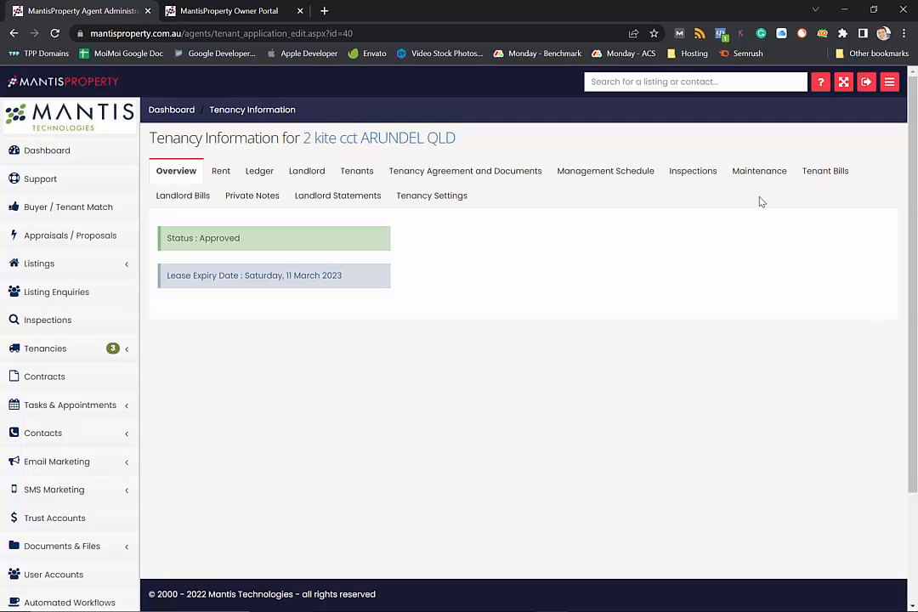
left_click(823, 173)
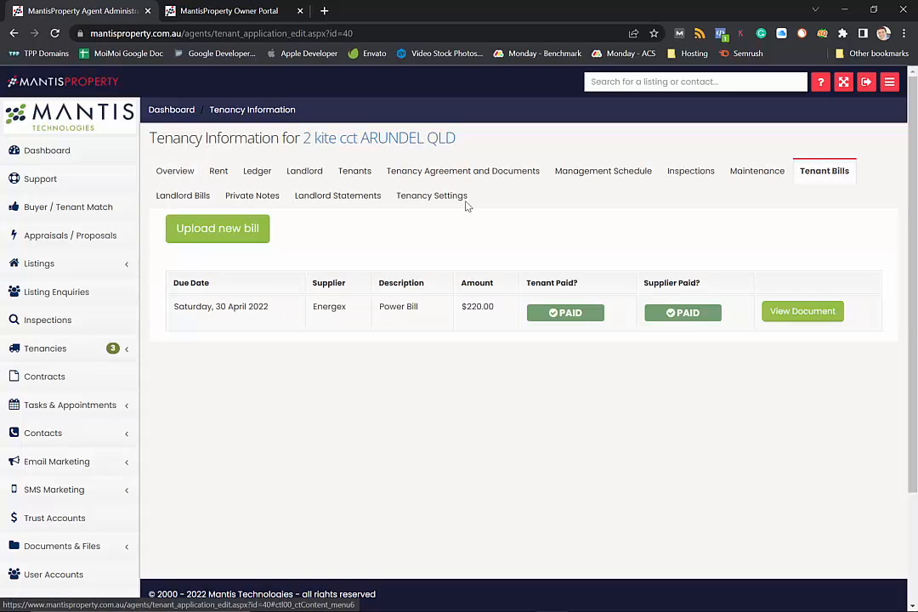
Start a new tenant bill with the Energex power company as supplier, description "water bill" and amount $220.
left_click(227, 231)
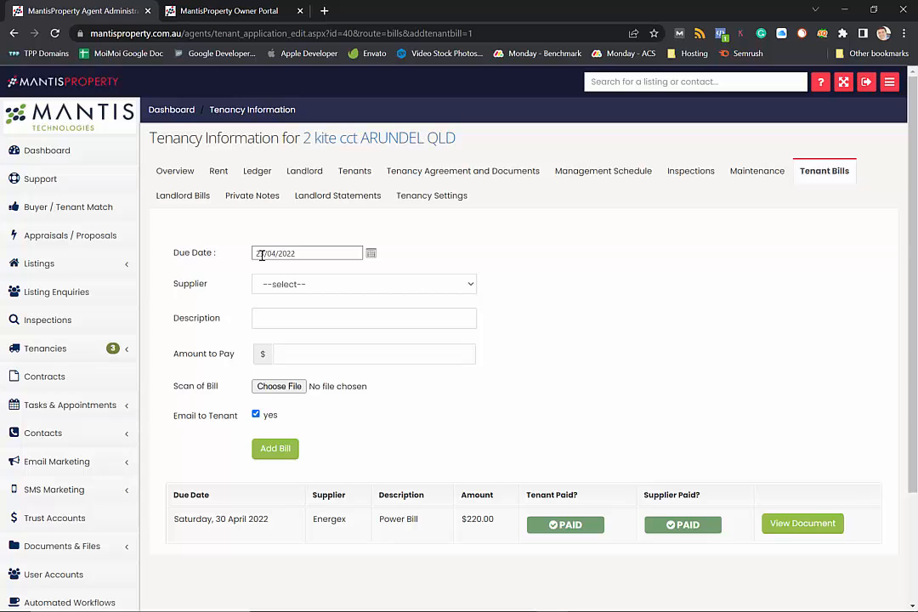
left_click(357, 289)
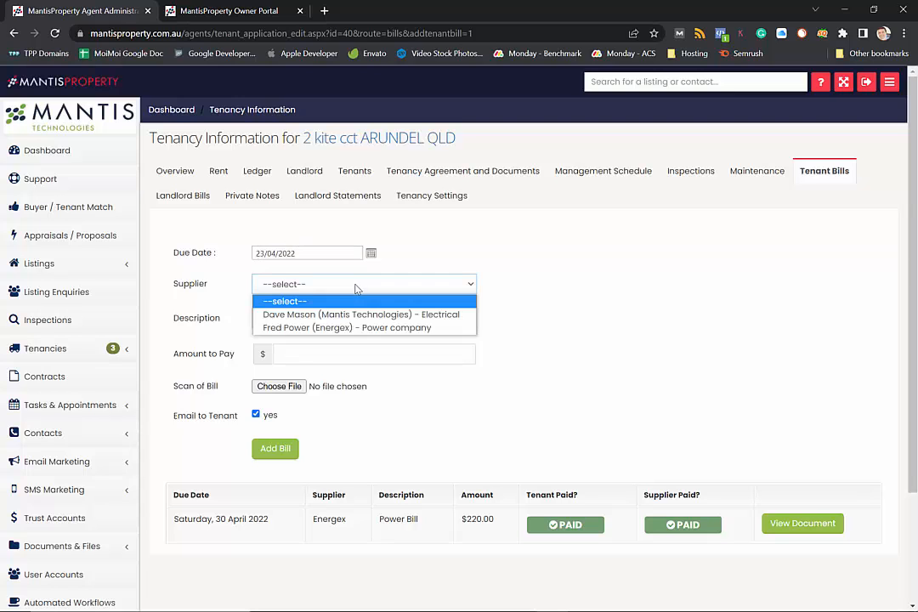
left_click(323, 329)
left_click(278, 318)
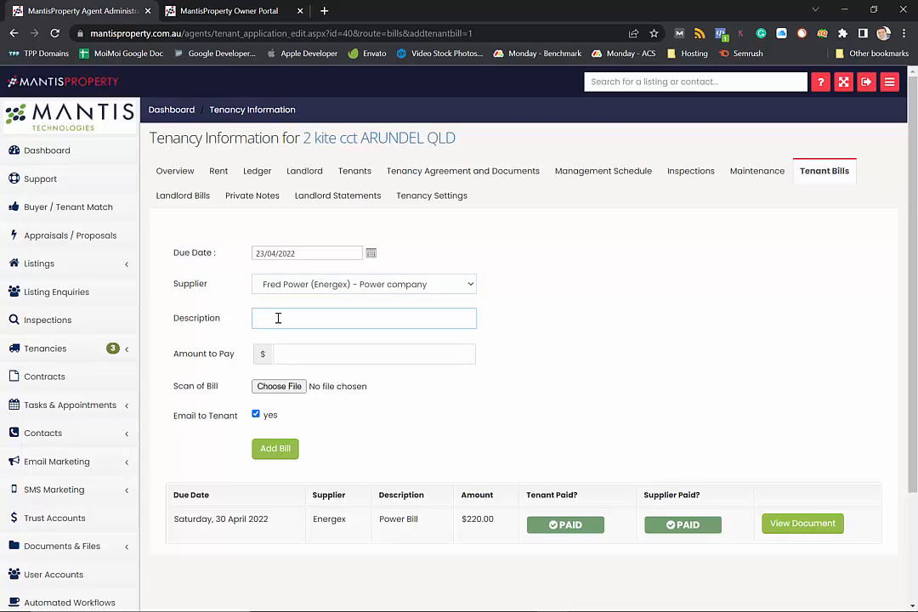
type("water bill")
left_click(301, 345)
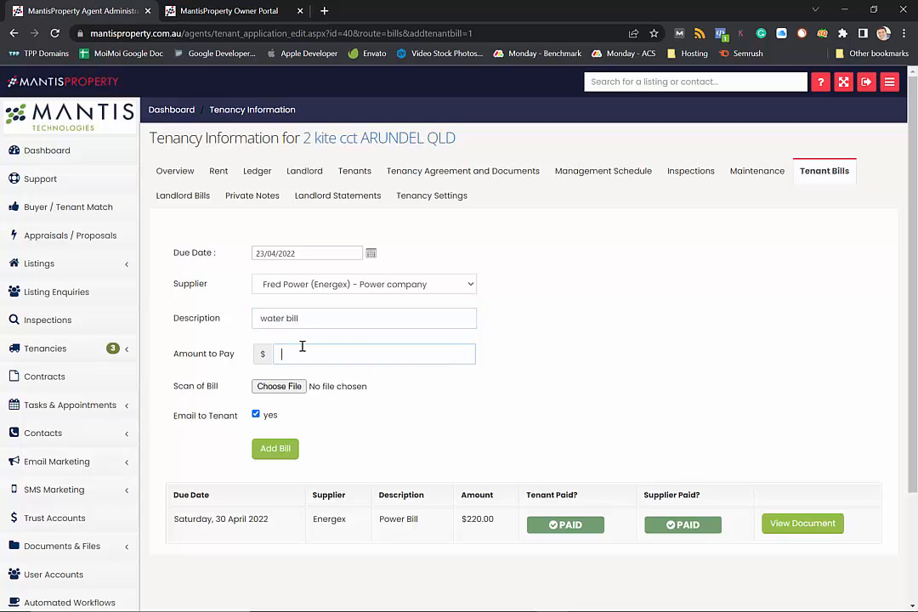
type("220")
Attach BNI - Docsafe.doc as the scan of the bill and add the bill with emailing to the tenant enabled.
left_click(289, 388)
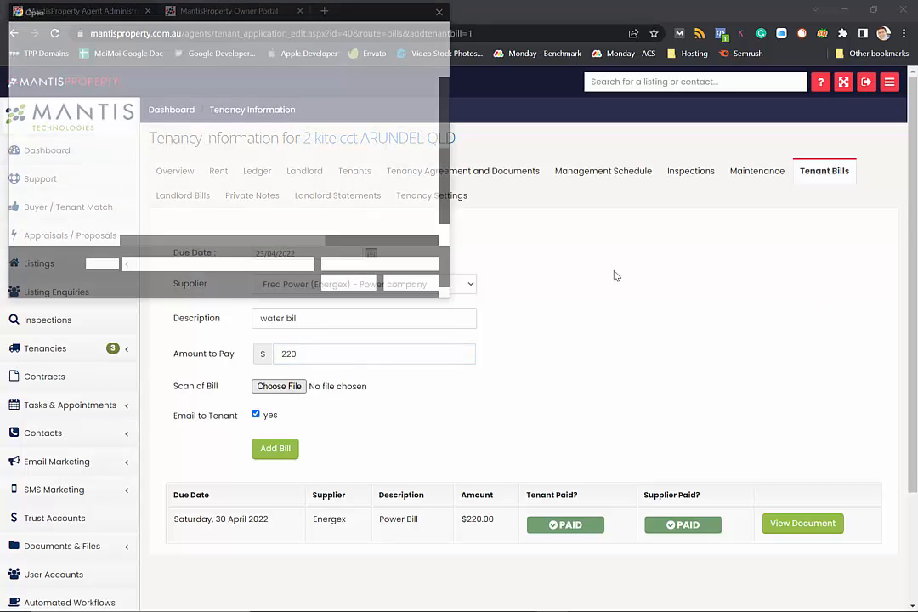
double_click(182, 95)
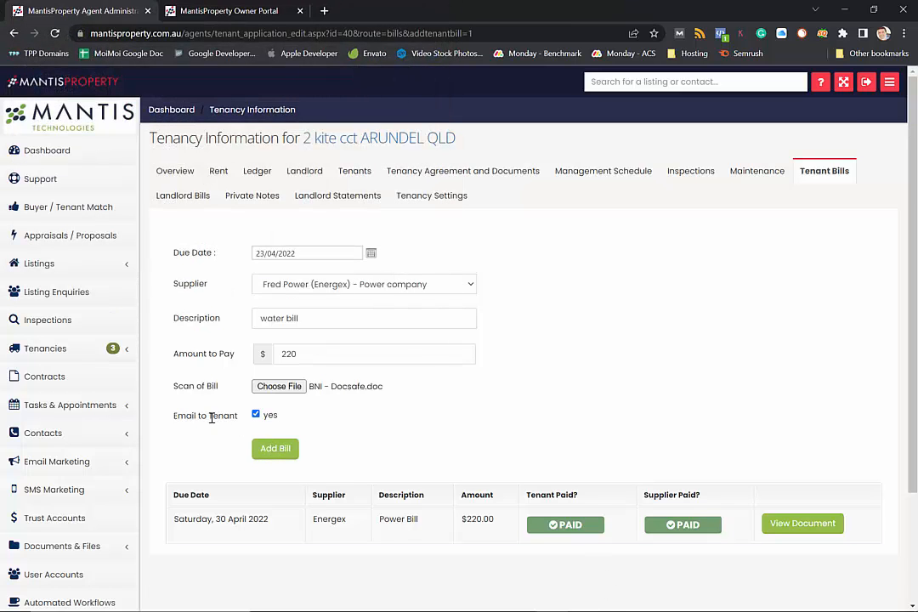
left_click(288, 452)
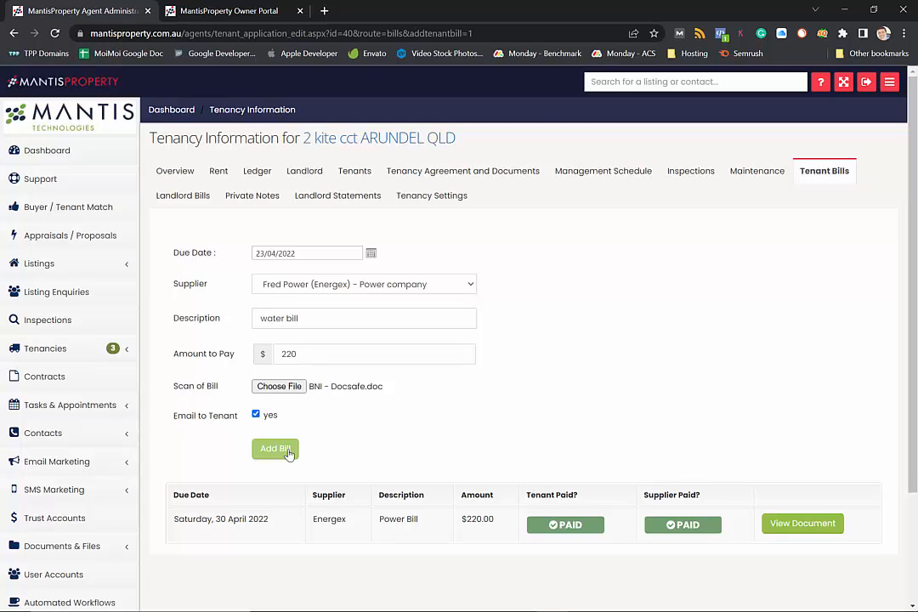
left_click(270, 449)
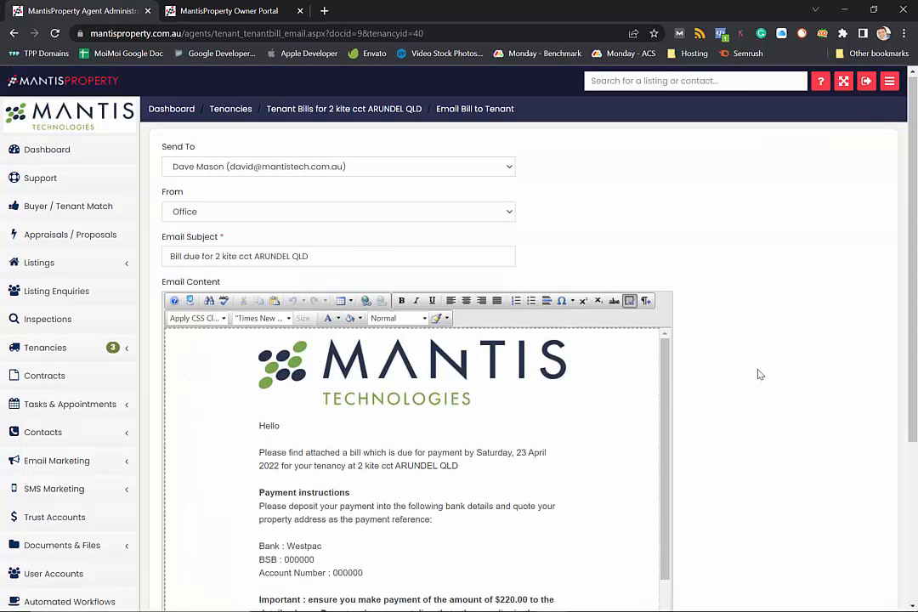
Review the prepared bill email with its payment instructions and send it to the tenant.
scroll(758, 374, "down", 2)
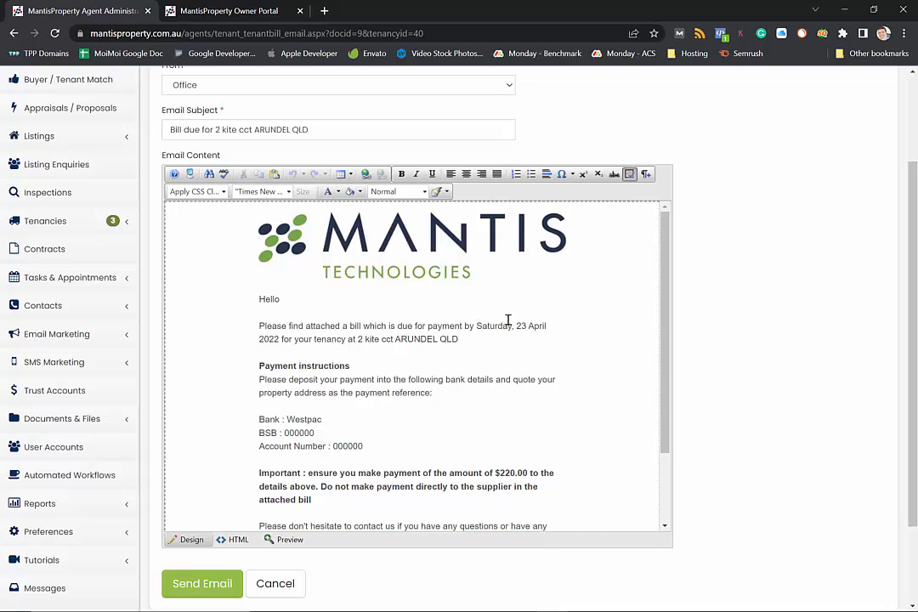
scroll(519, 315, "down", 3)
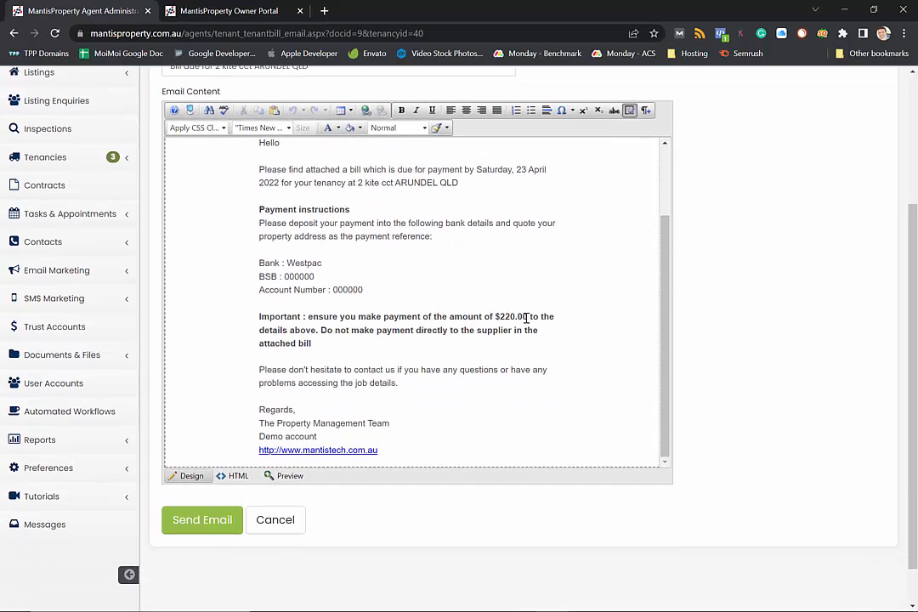
scroll(527, 316, "up", 2)
scroll(528, 321, "down", 2)
scroll(860, 350, "up", 1)
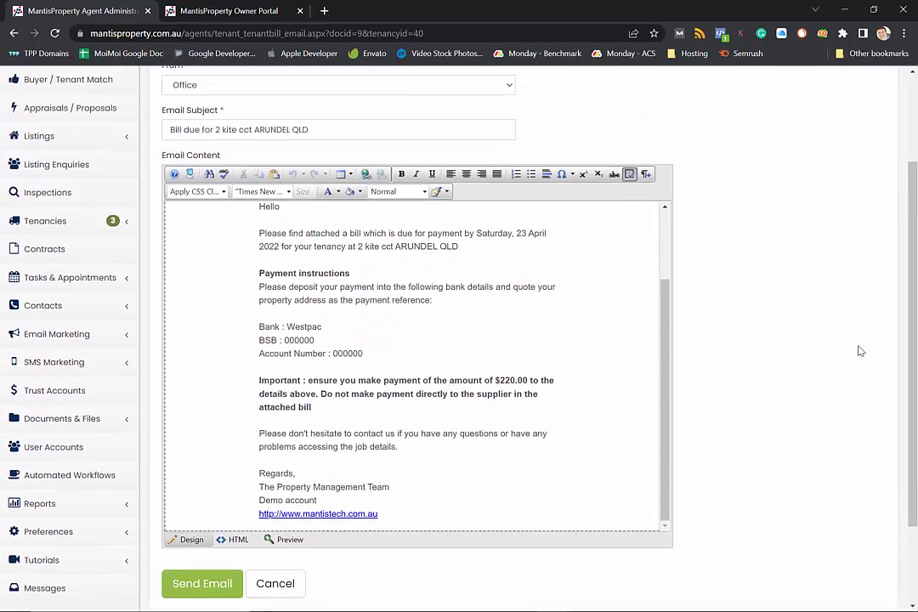
left_click(205, 586)
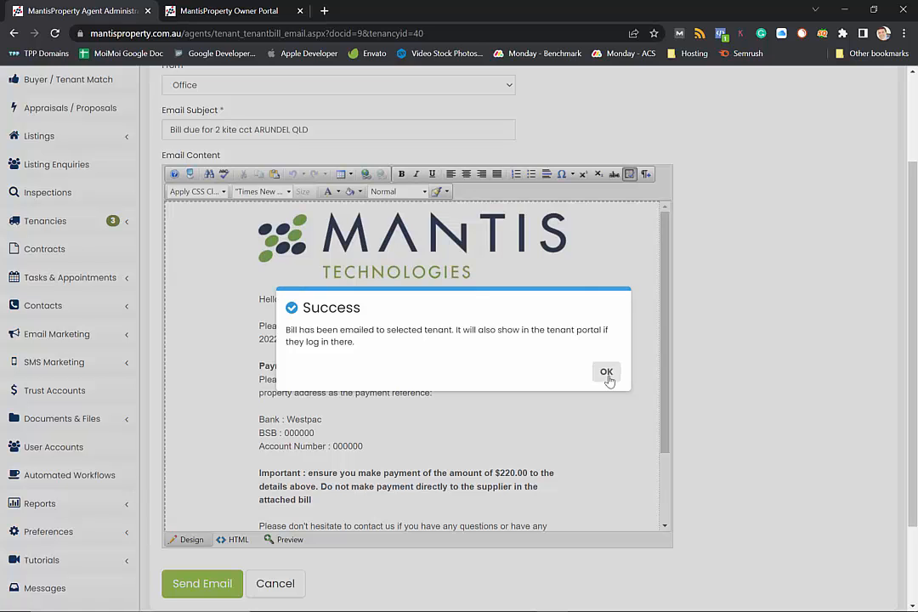
left_click(605, 372)
Switch to the owner and tenant portal and view the bills listed under the Arundel tenancy.
left_click(208, 12)
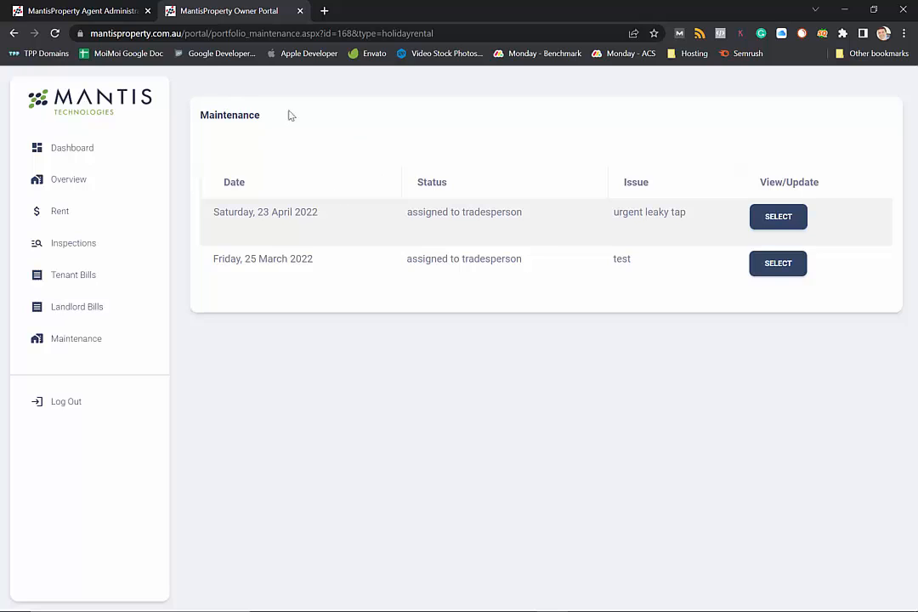
left_click(90, 153)
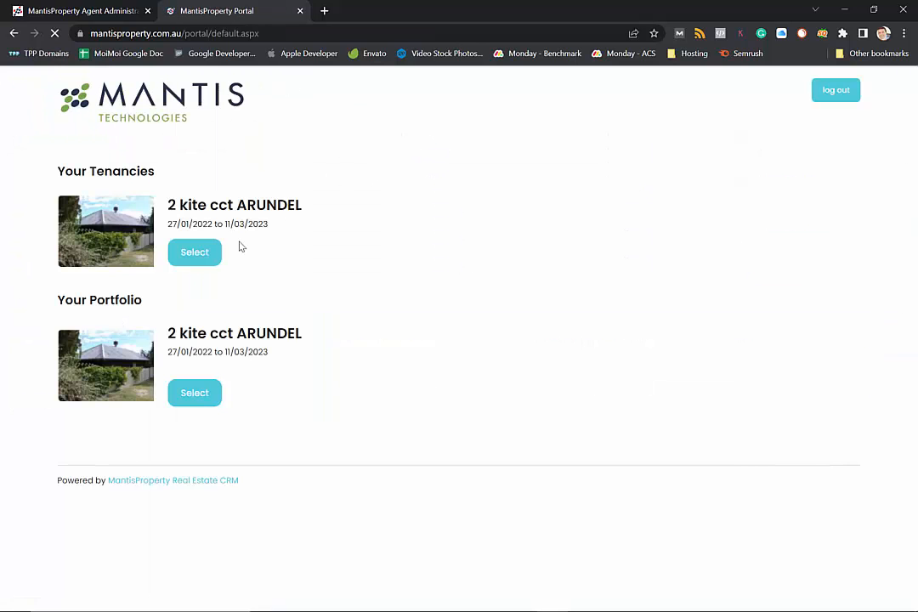
left_click(200, 253)
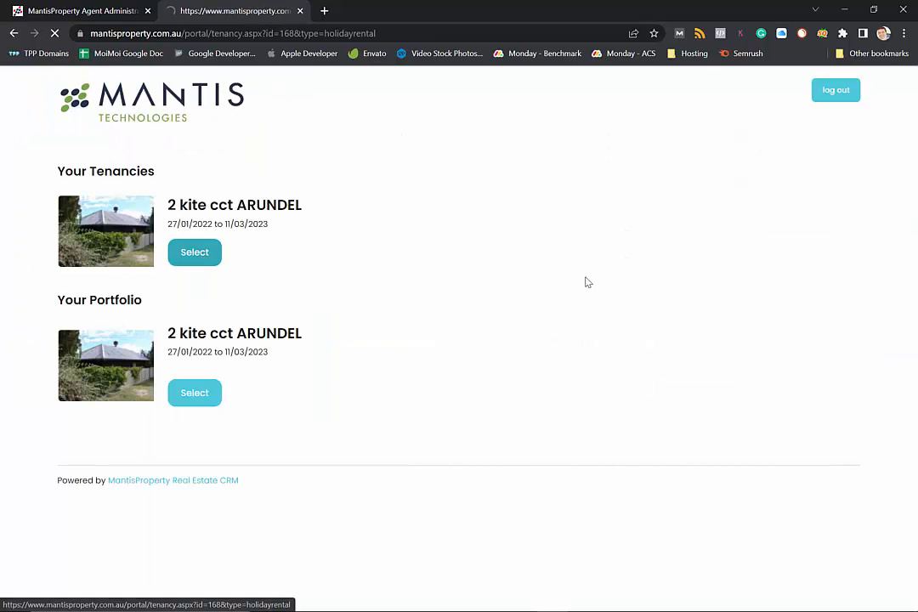
left_click(63, 279)
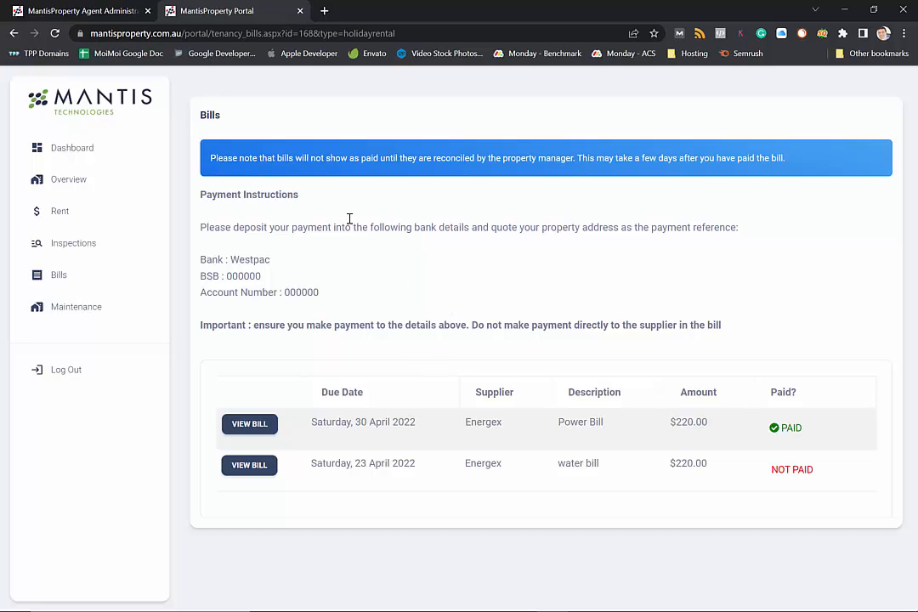
Return to the agent site and start recording the tenant's payment for the water bill, with record type Record in Ledger.
left_click(103, 11)
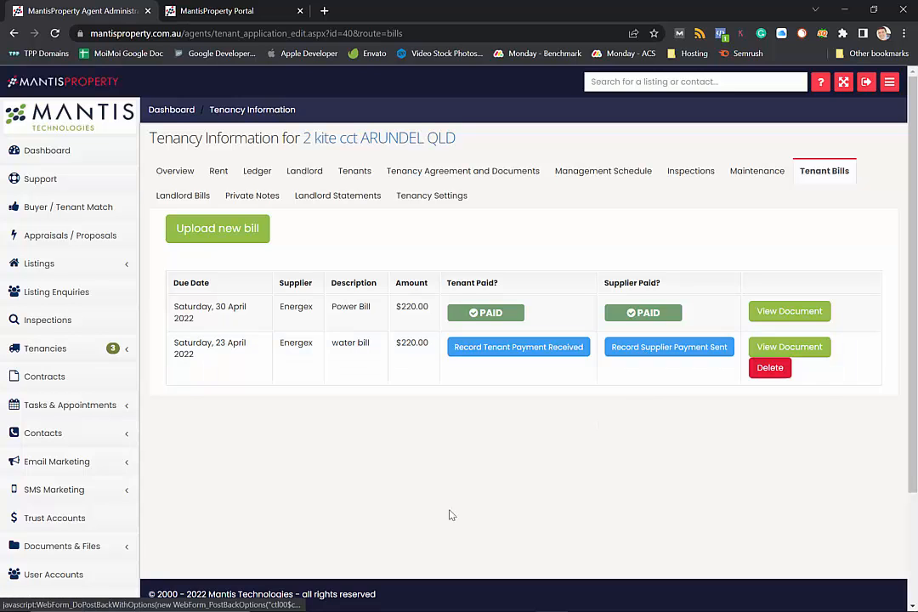
left_click(499, 355)
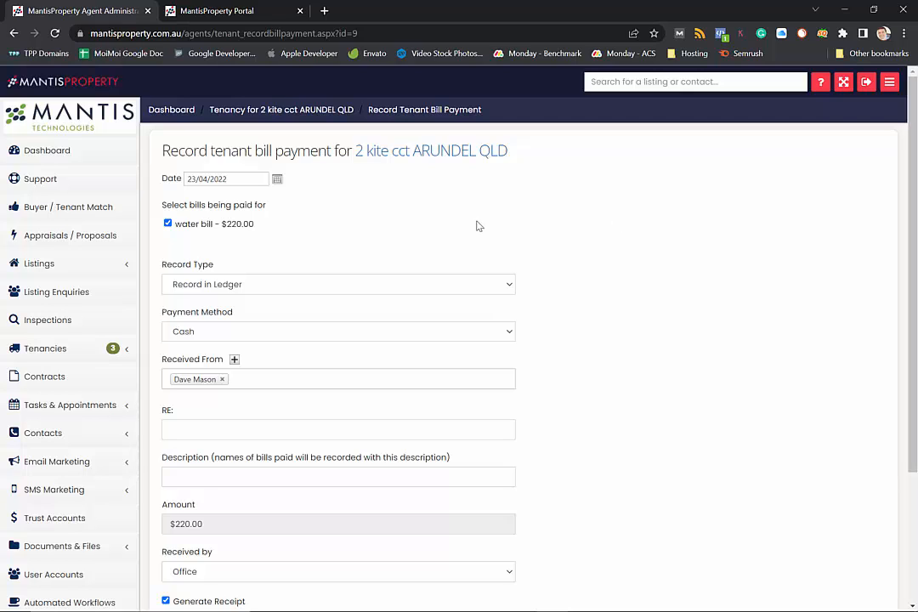
left_click(276, 287)
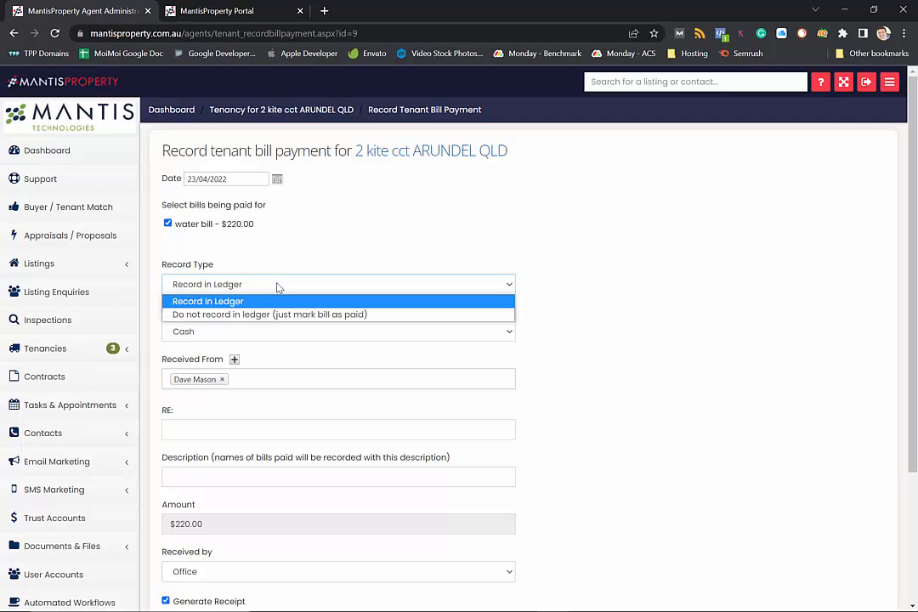
left_click(750, 273)
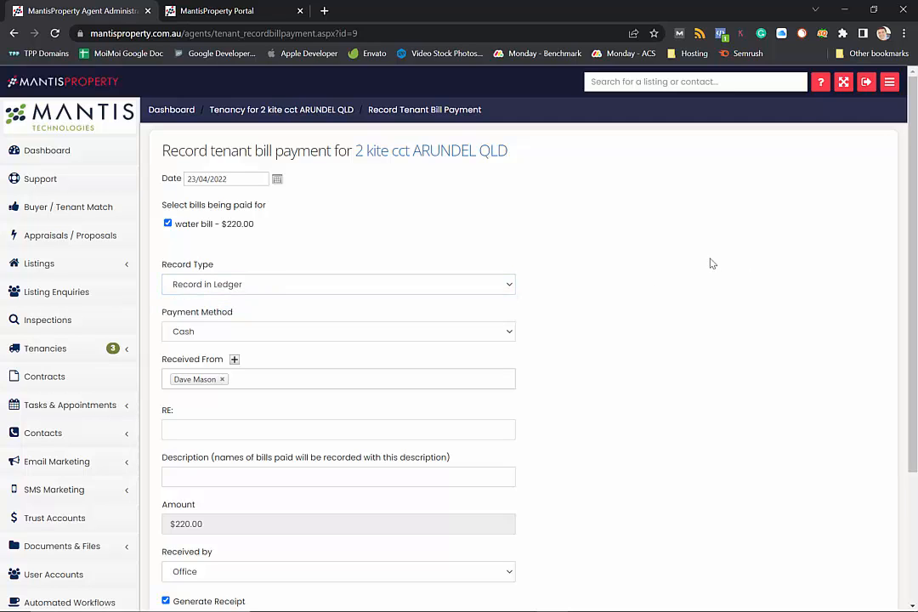
scroll(731, 277, "down", 1)
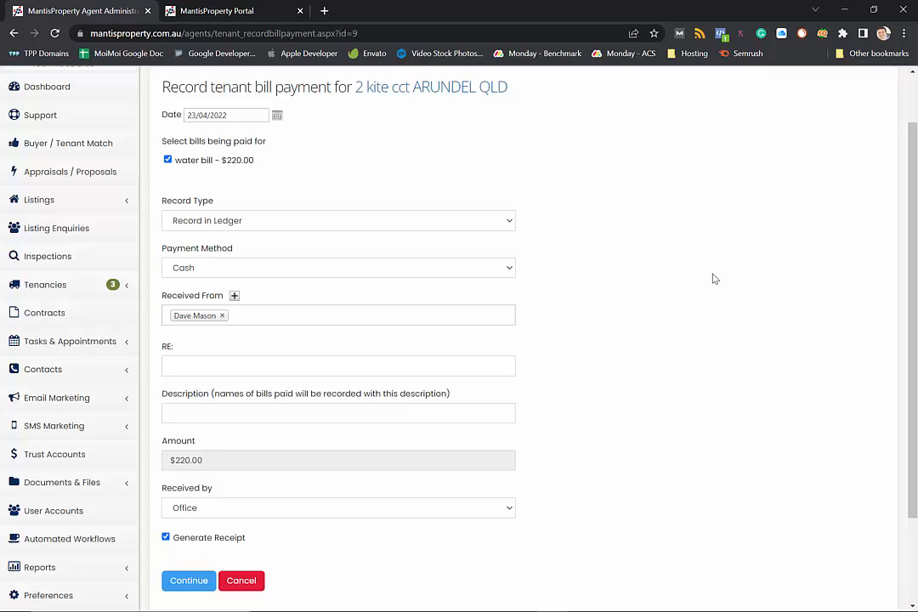
left_click(241, 223)
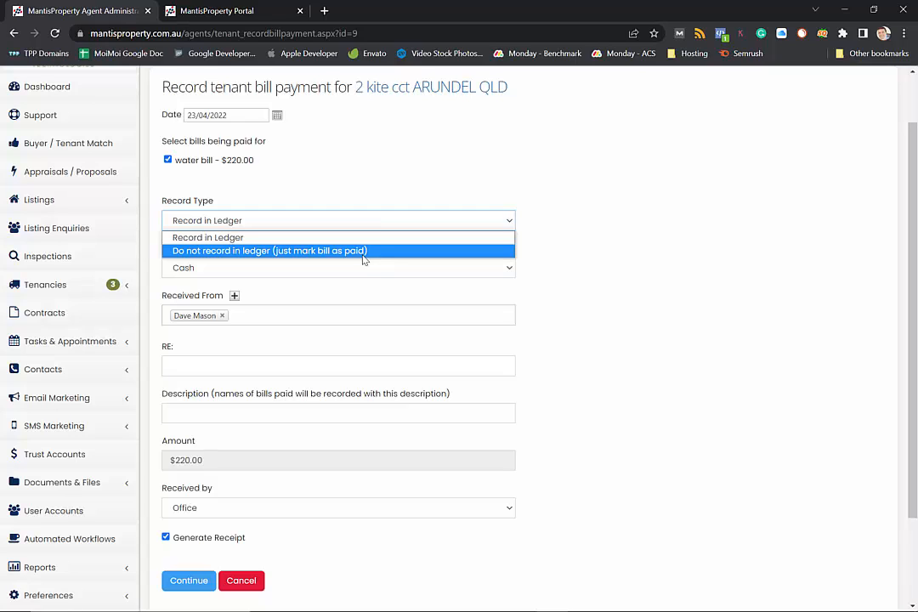
left_click(238, 238)
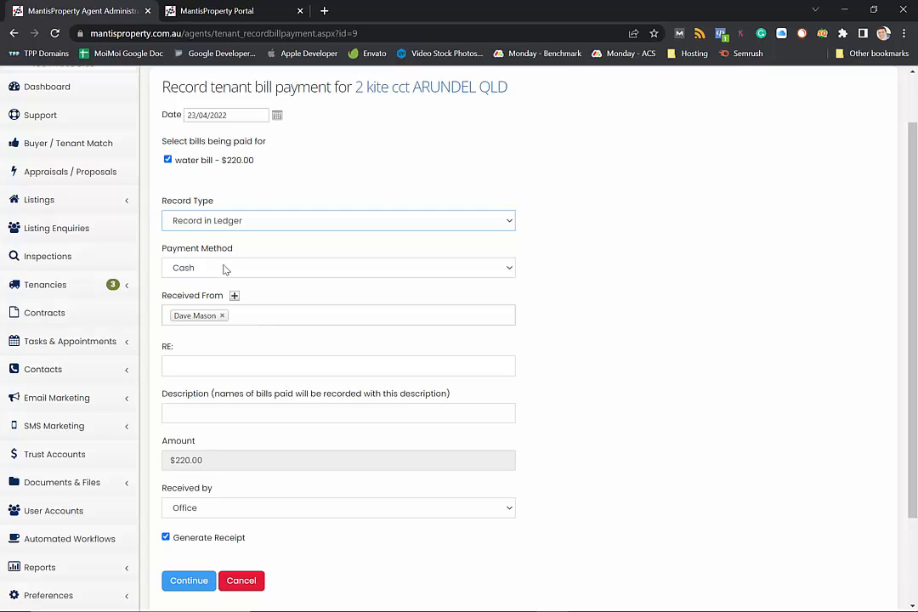
Submit the water bill payment with method Cash, received by Office, and a receipt generated.
left_click(225, 269)
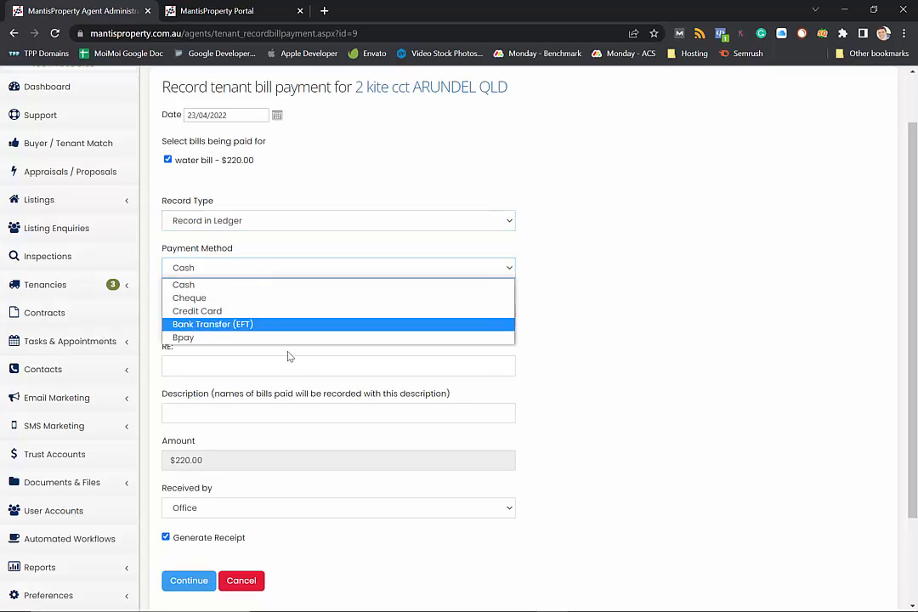
left_click(792, 316)
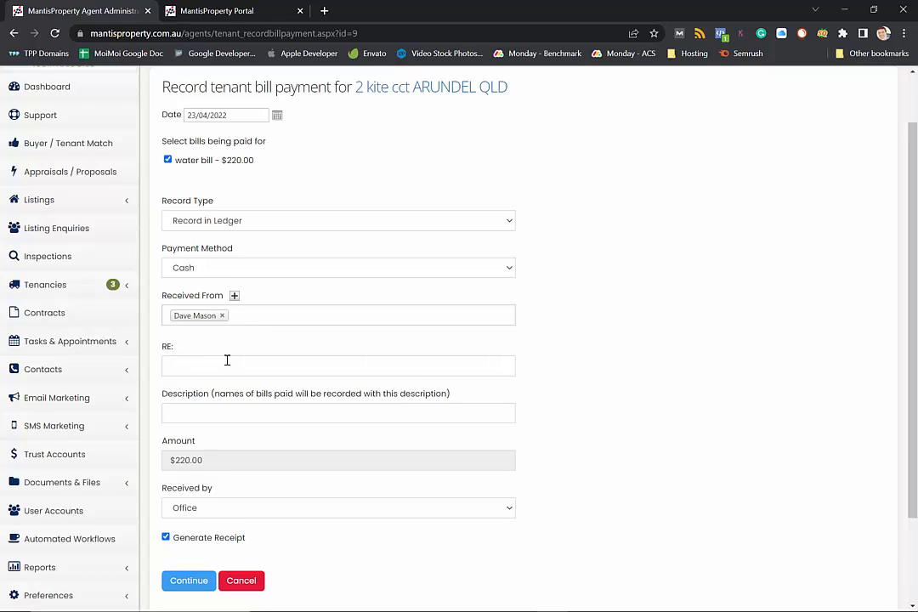
scroll(205, 359, "down", 2)
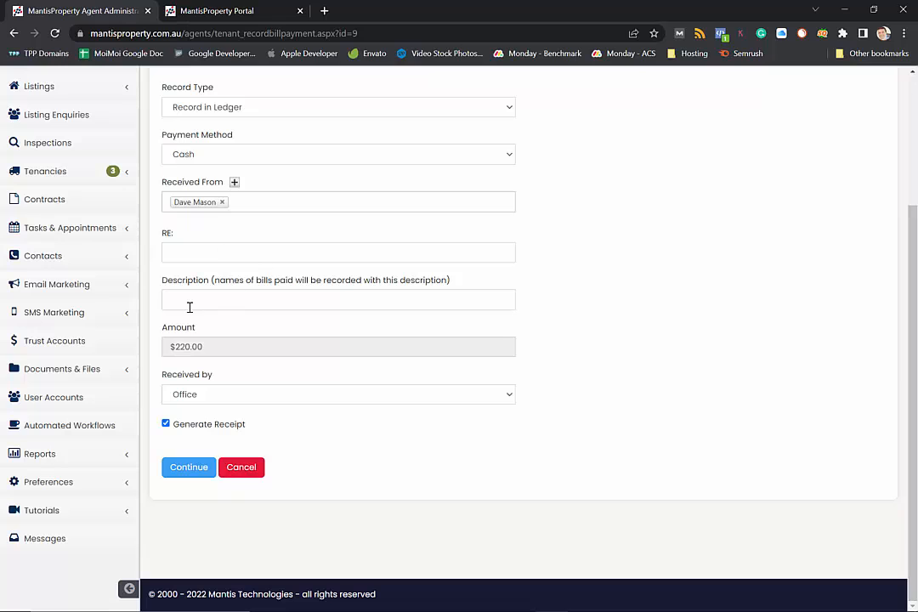
scroll(251, 314, "up", 1)
scroll(265, 317, "up", 1)
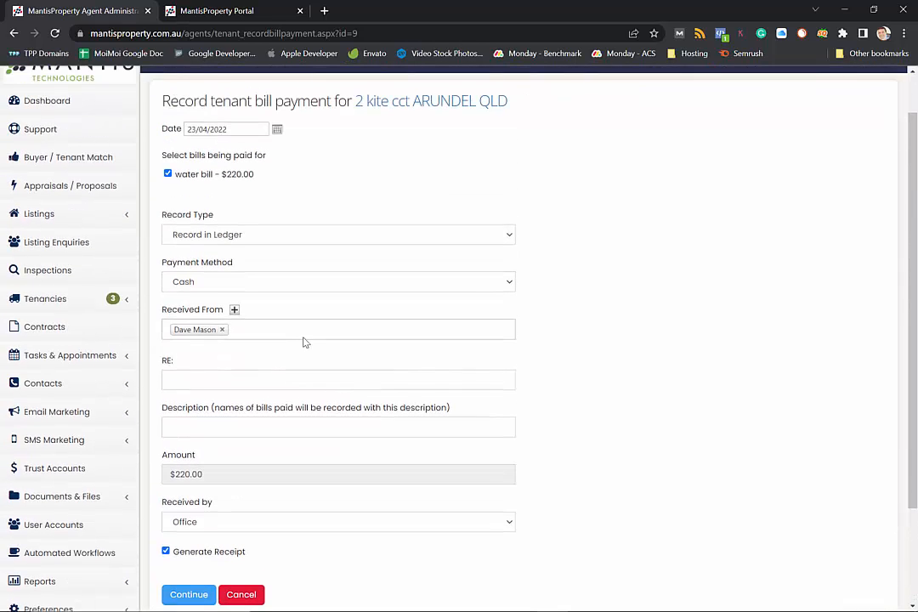
scroll(500, 381, "up", 1)
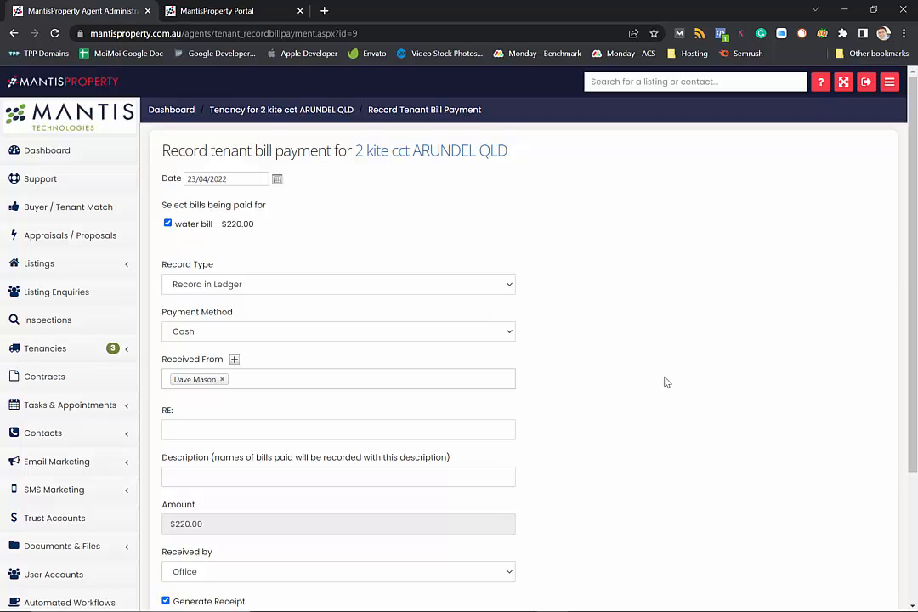
scroll(563, 323, "down", 2)
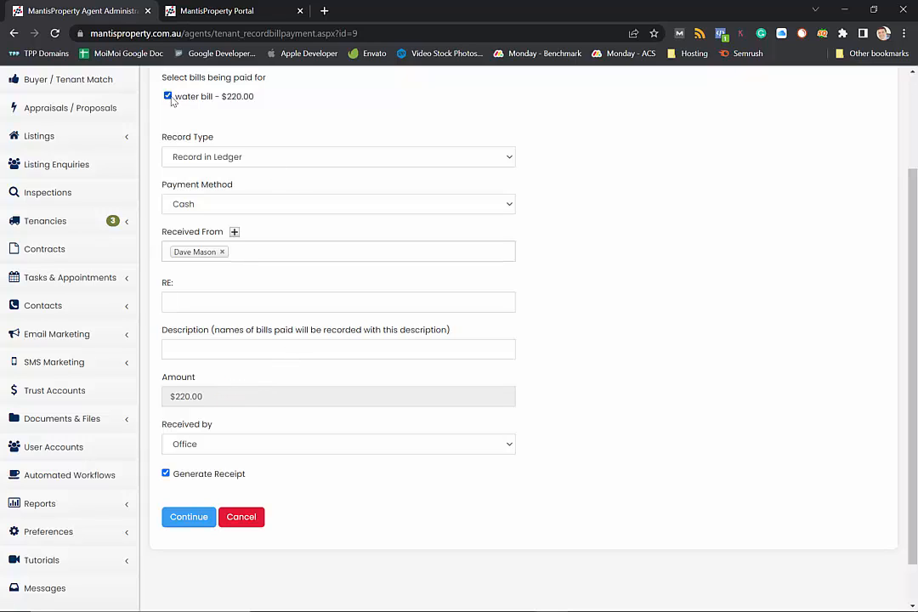
left_click(231, 442)
left_click(230, 442)
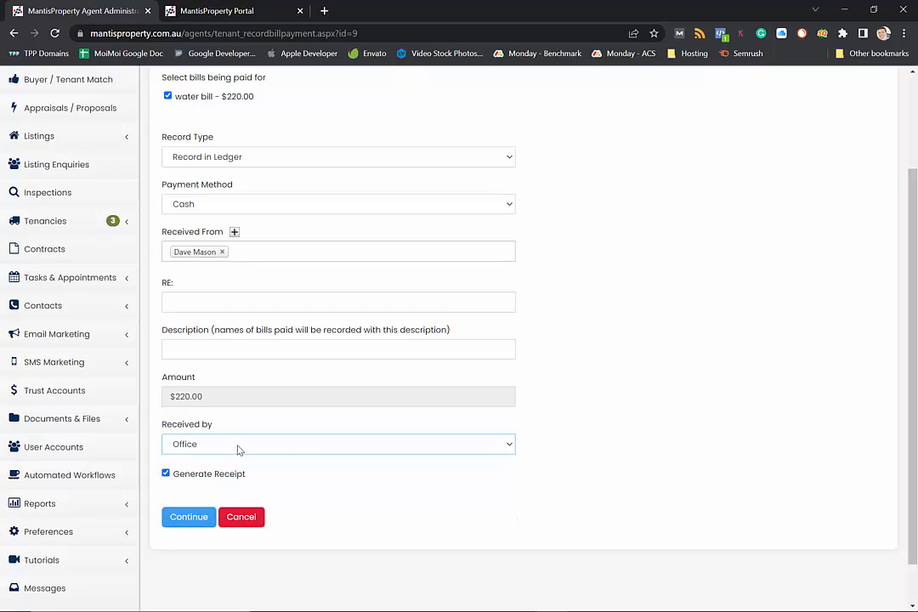
left_click(301, 444)
left_click(308, 444)
left_click(191, 519)
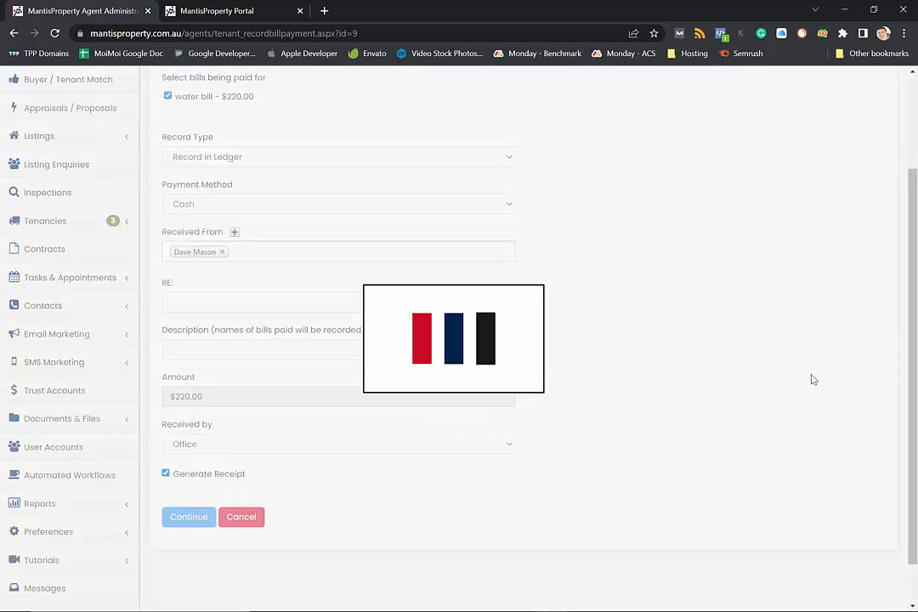
Try the option to email the water bill receipt, and exit the receipt screen back to the tenant bills.
scroll(251, 166, "up", 2)
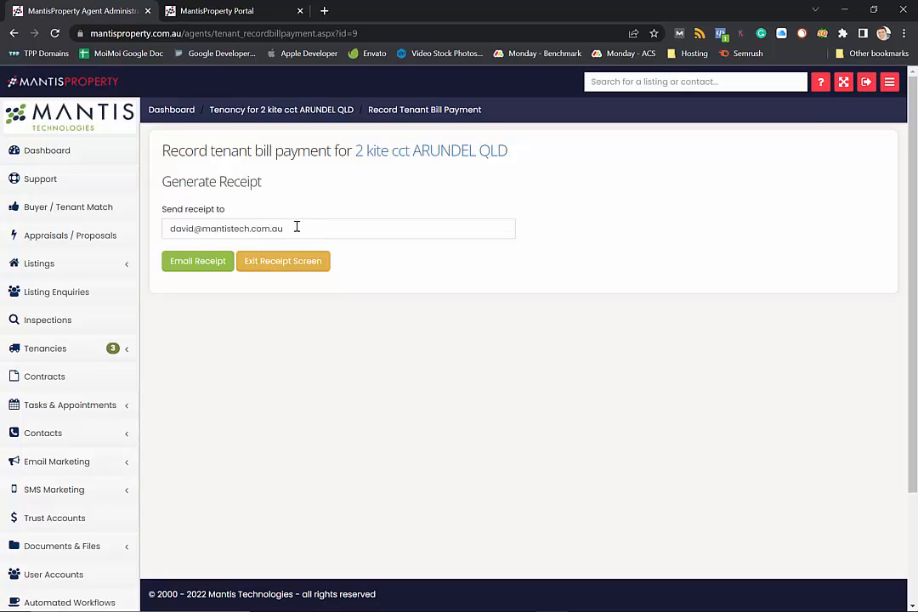
left_click(197, 265)
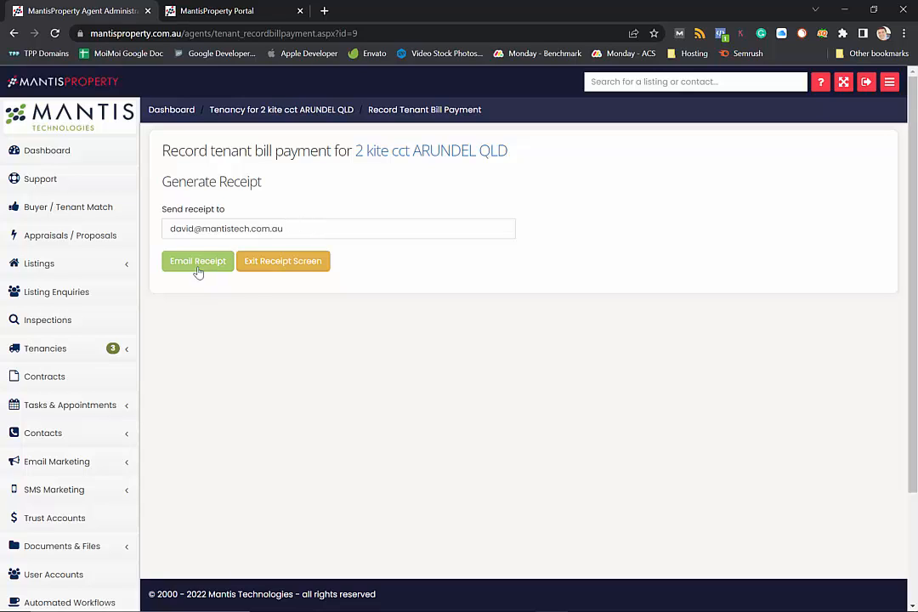
left_click(272, 269)
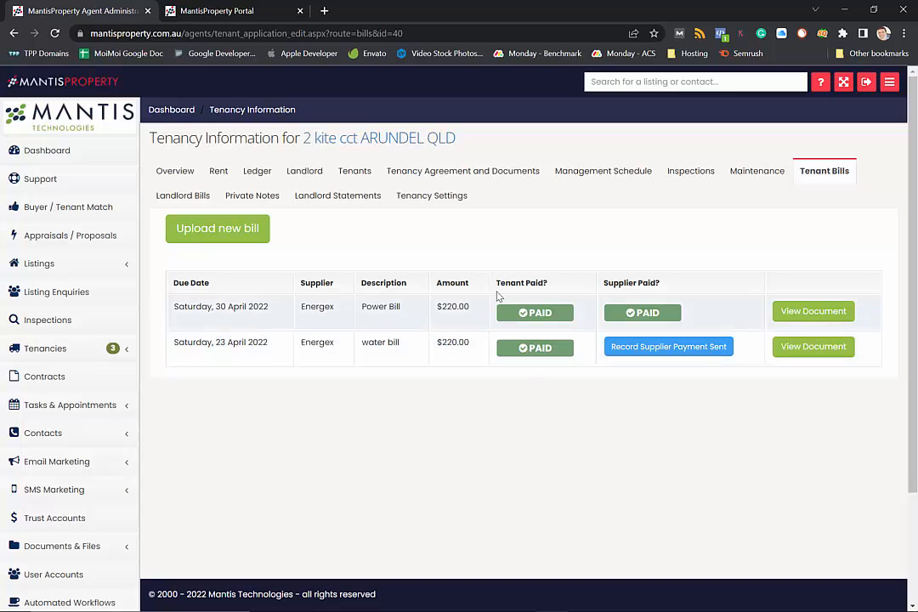
Check the Arundel tenancy's ledger for the water bill deposit and return to its tenant bills.
left_click(257, 170)
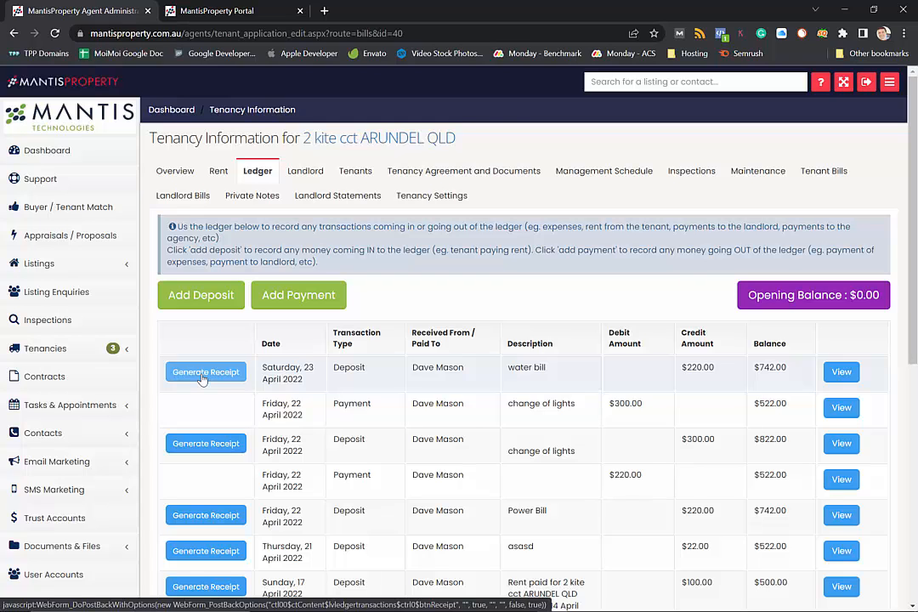
left_click(824, 170)
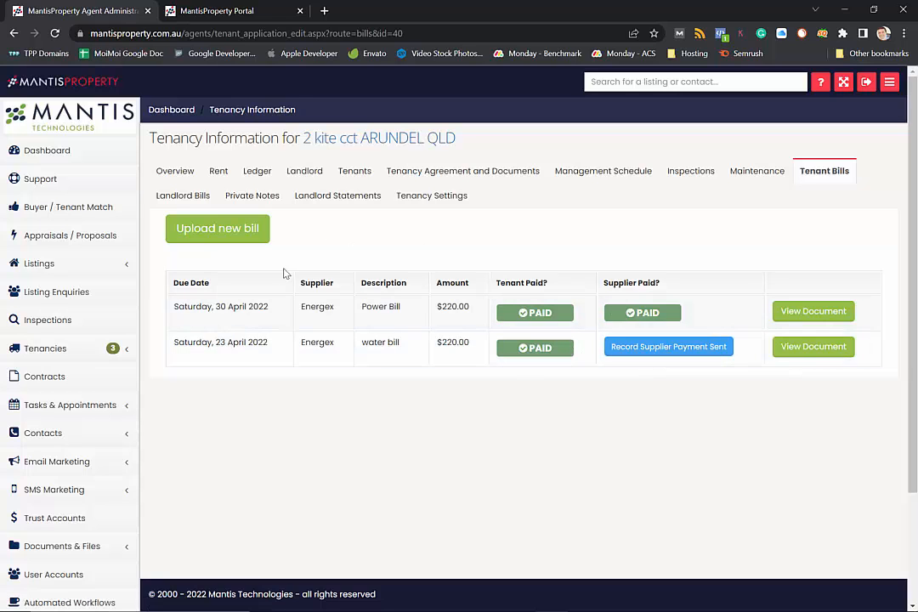
Go to Process Tenant Bills and start recording the supplier payment for the Arundel water bill.
left_click(46, 351)
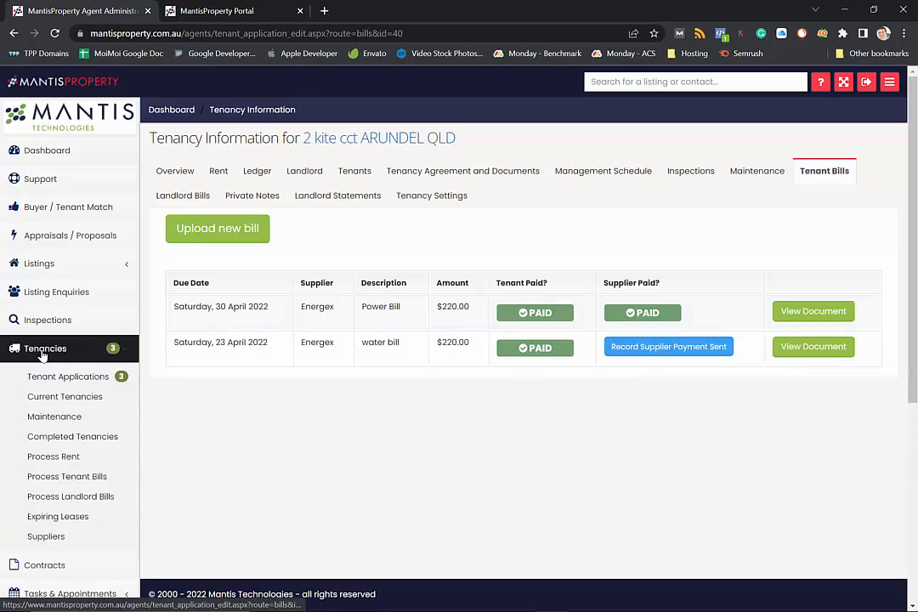
left_click(97, 477)
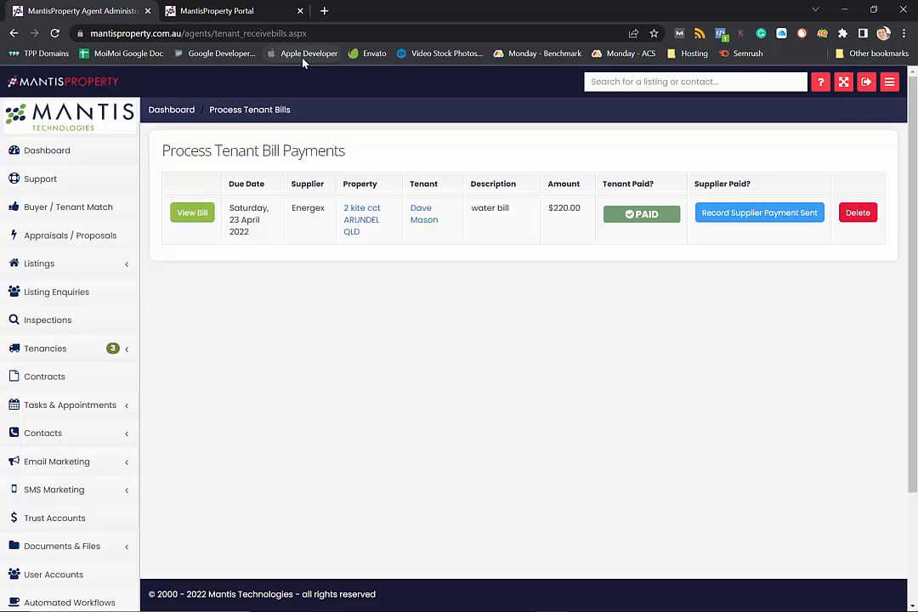
left_click(744, 220)
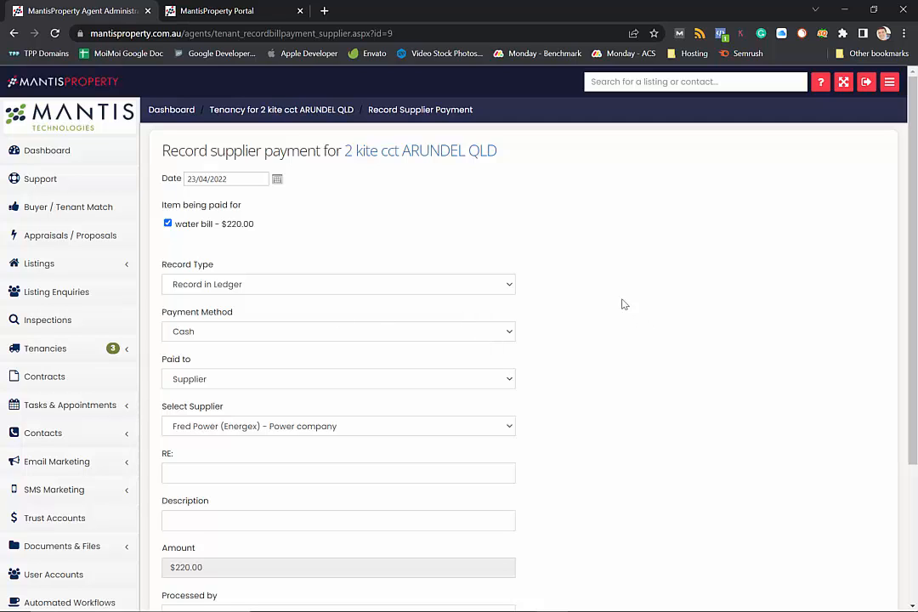
Review the record type and payment method choices for the supplier payment, keeping Record in Ledger and Cash.
left_click(255, 290)
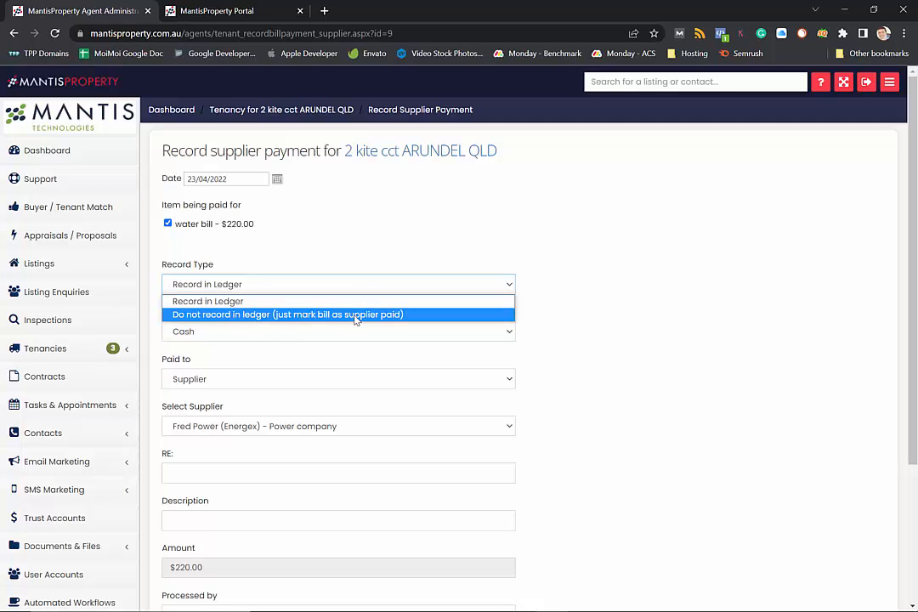
left_click(662, 221)
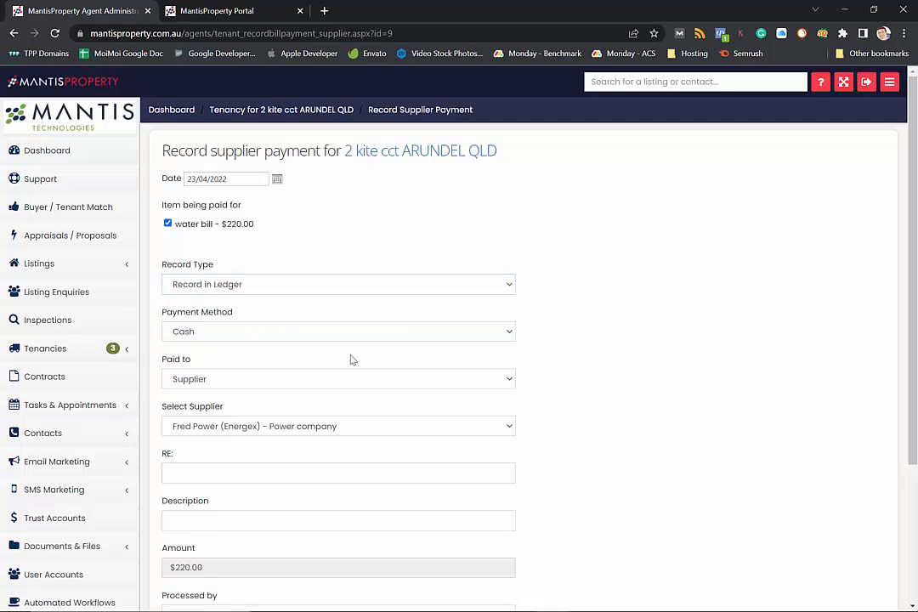
left_click(276, 338)
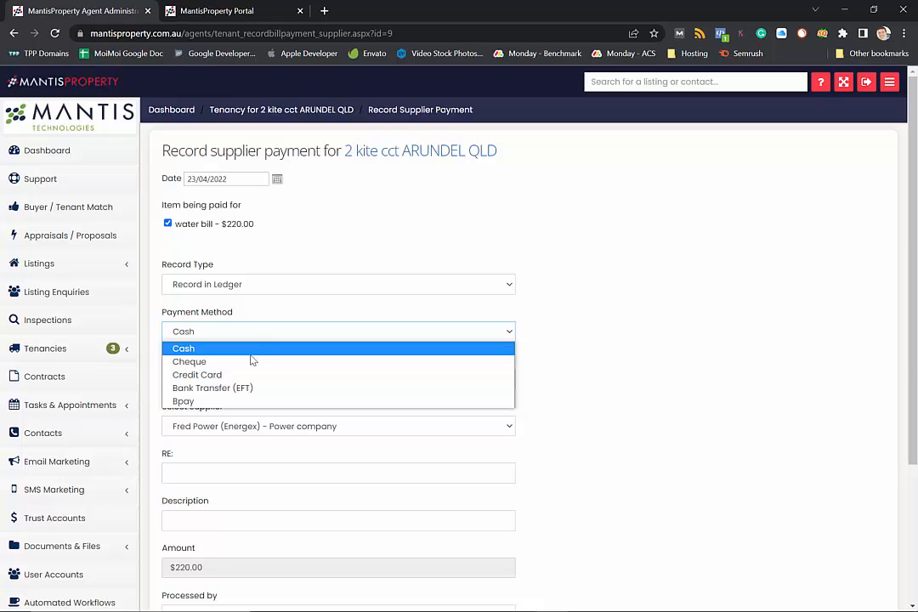
left_click(778, 306)
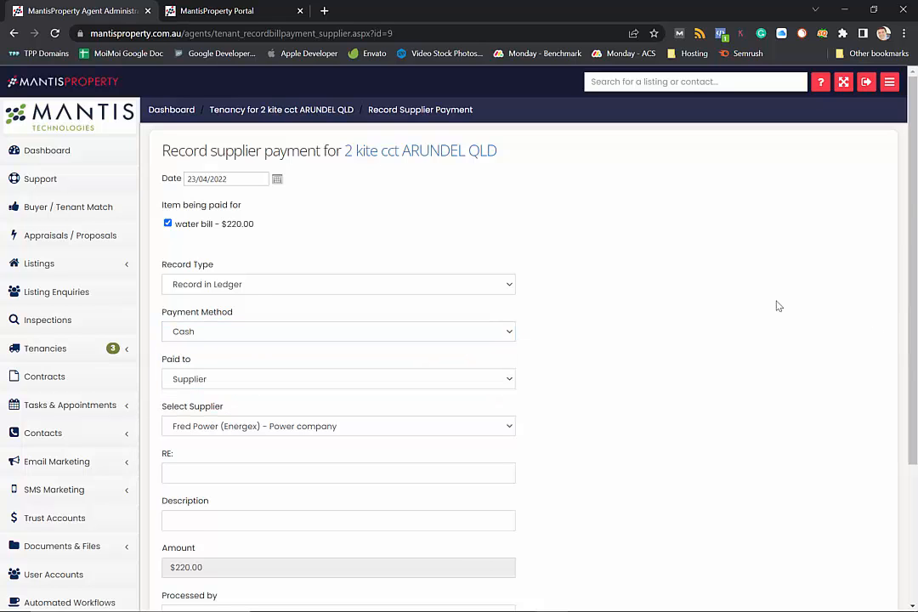
Keep the payment made to the Energex power company supplier and submit it as processed by Office.
scroll(722, 303, "down", 3)
left_click(212, 189)
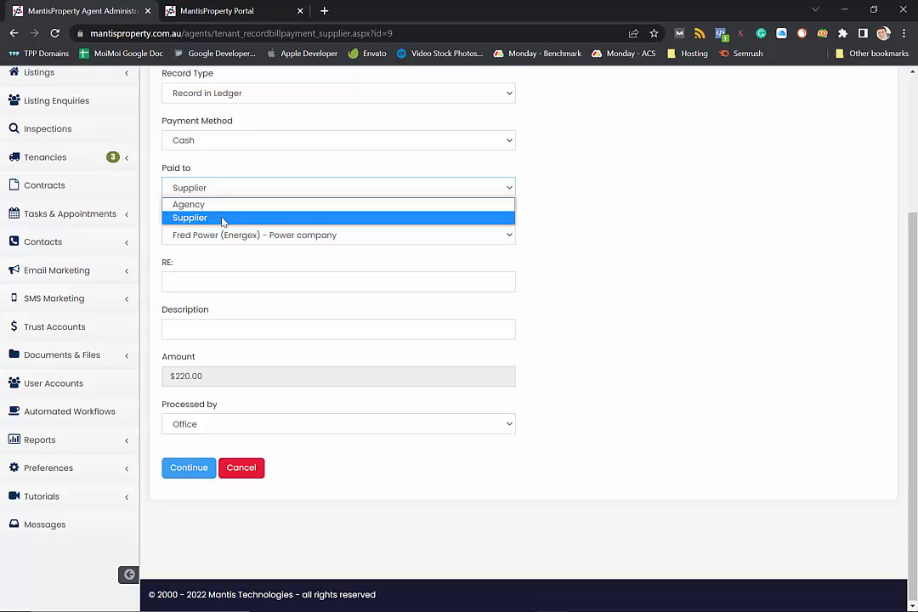
left_click(487, 217)
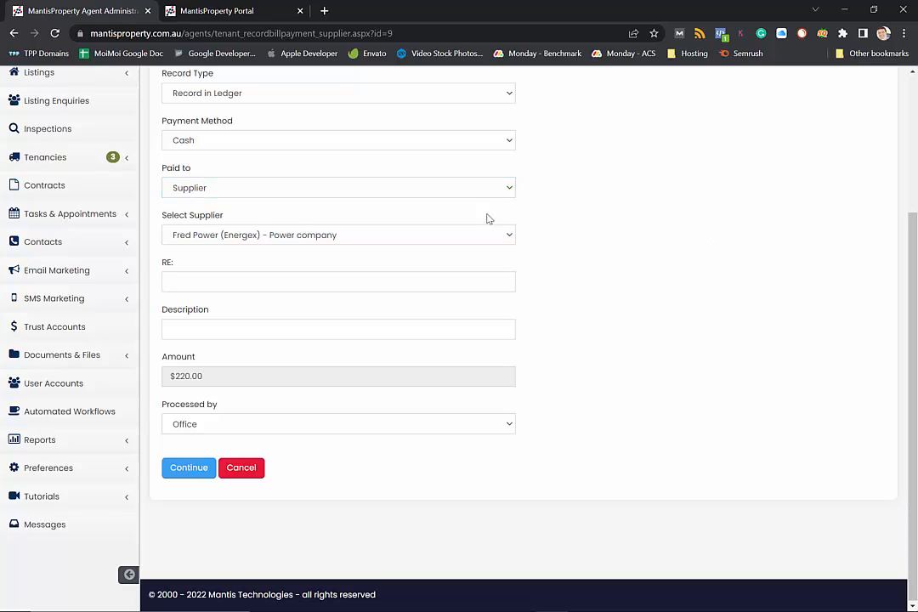
left_click(237, 236)
left_click(240, 236)
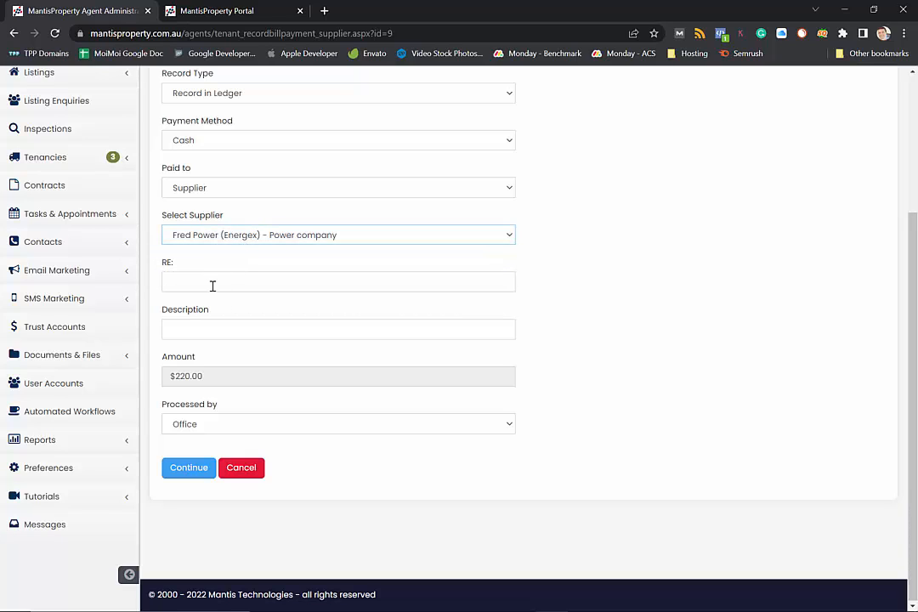
scroll(198, 280, "up", 1)
scroll(216, 399, "up", 2)
scroll(255, 406, "down", 2)
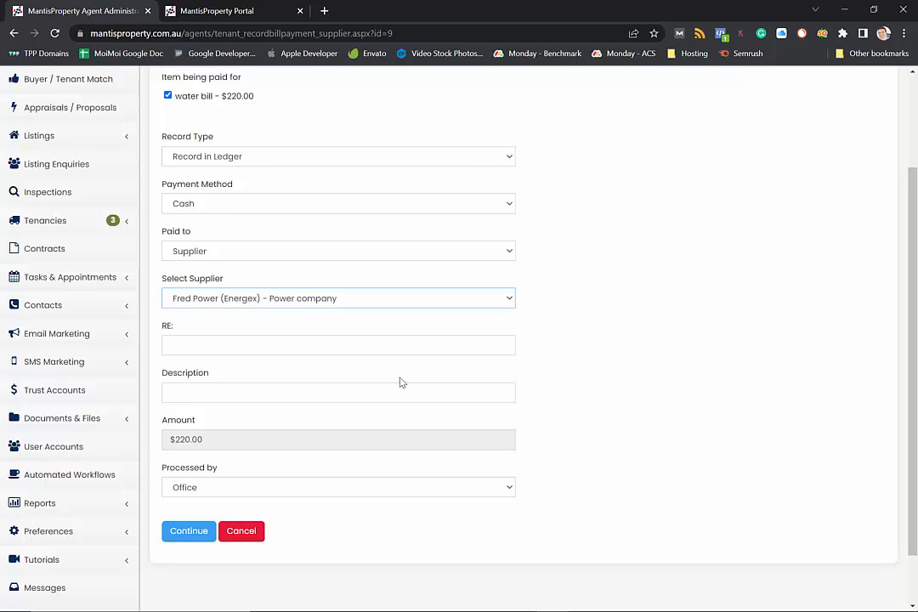
left_click(210, 529)
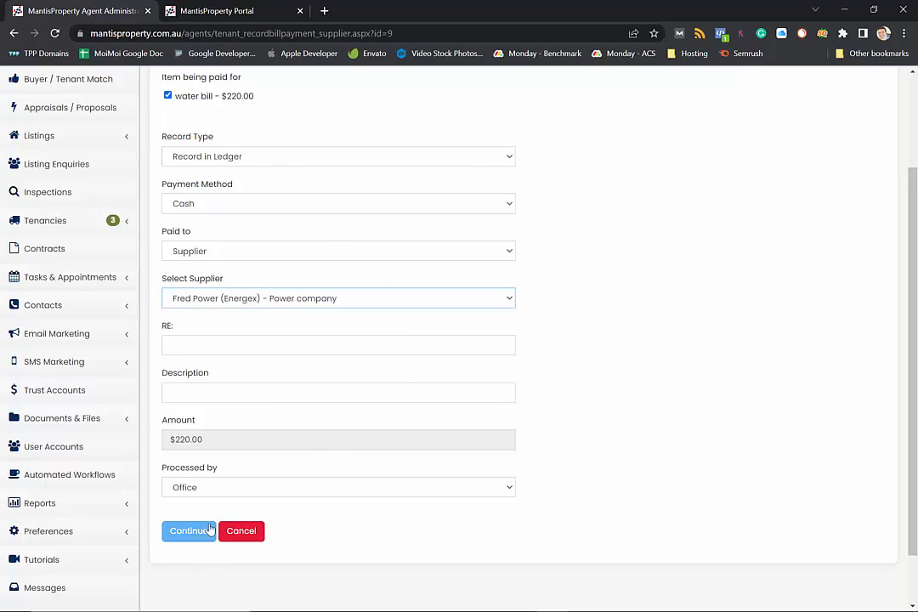
left_click(188, 530)
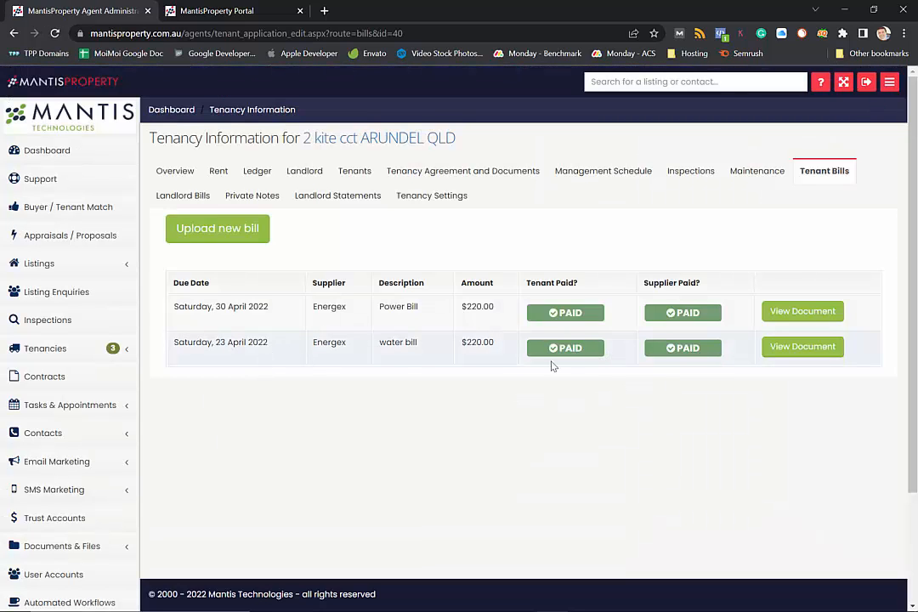
Check Process Tenant Bills for outstanding bills and return to the Arundel tenancy's bill list.
left_click(70, 351)
left_click(95, 477)
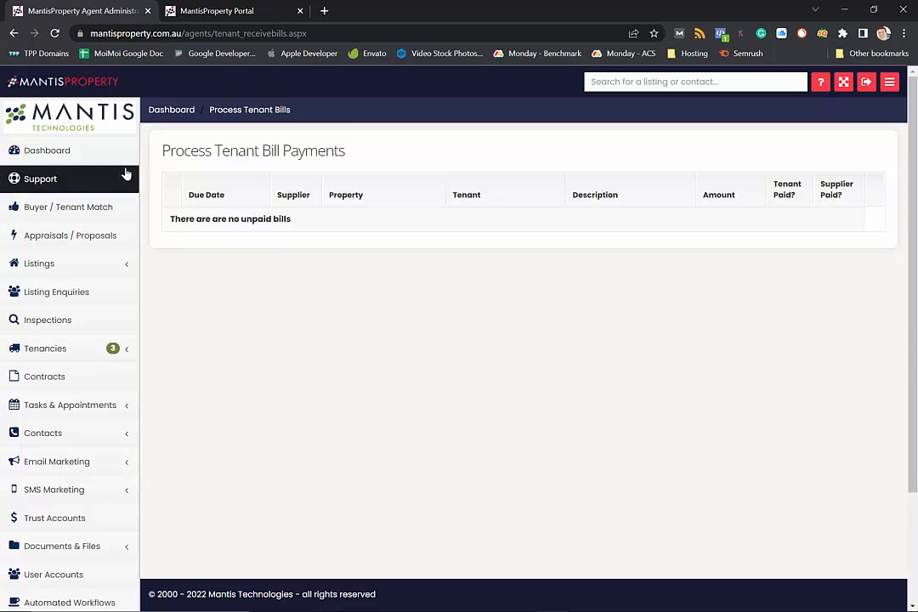
left_click(15, 33)
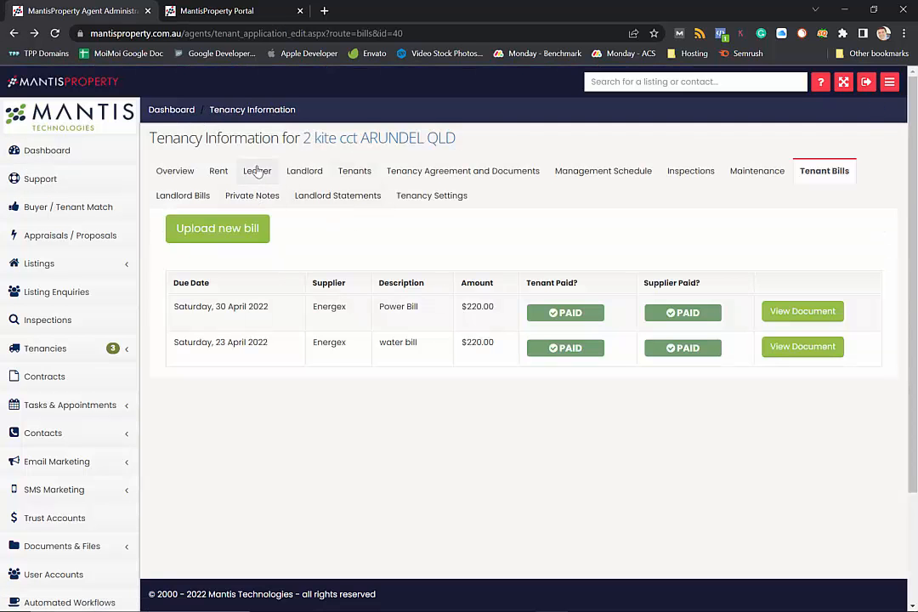
Examine the tenancy's ledger transactions and landlord bills, and show the tenancy processing options.
left_click(257, 171)
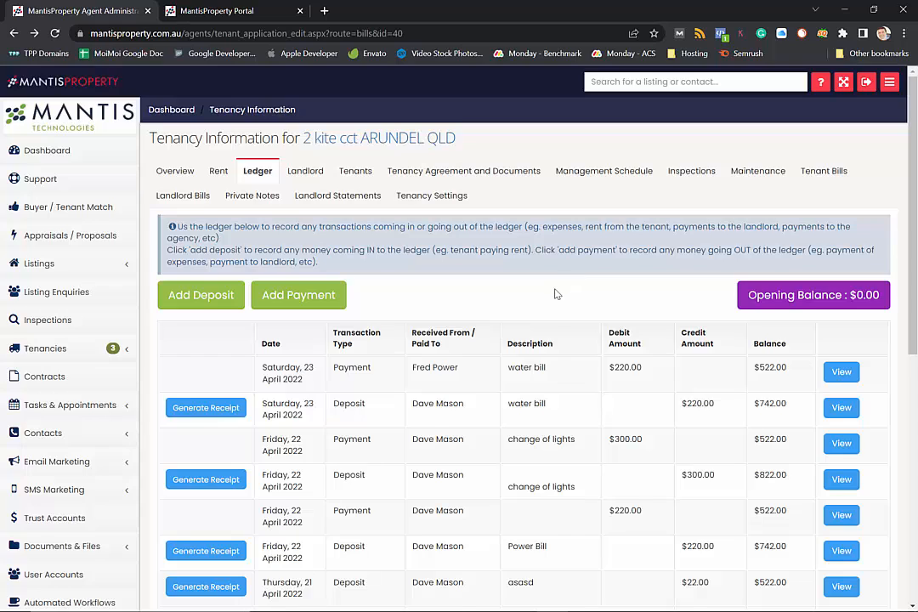
scroll(535, 293, "down", 2)
scroll(530, 288, "down", 2)
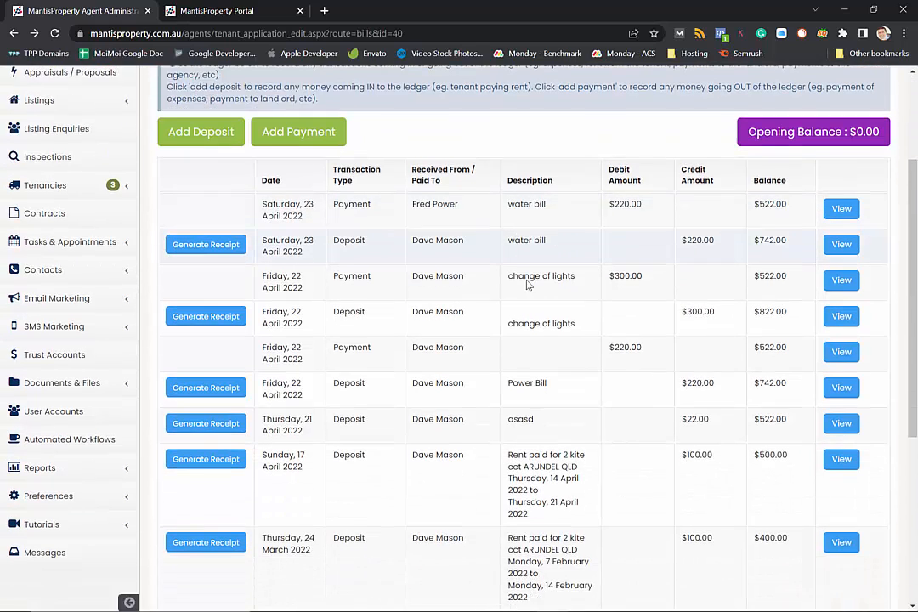
scroll(530, 283, "up", 4)
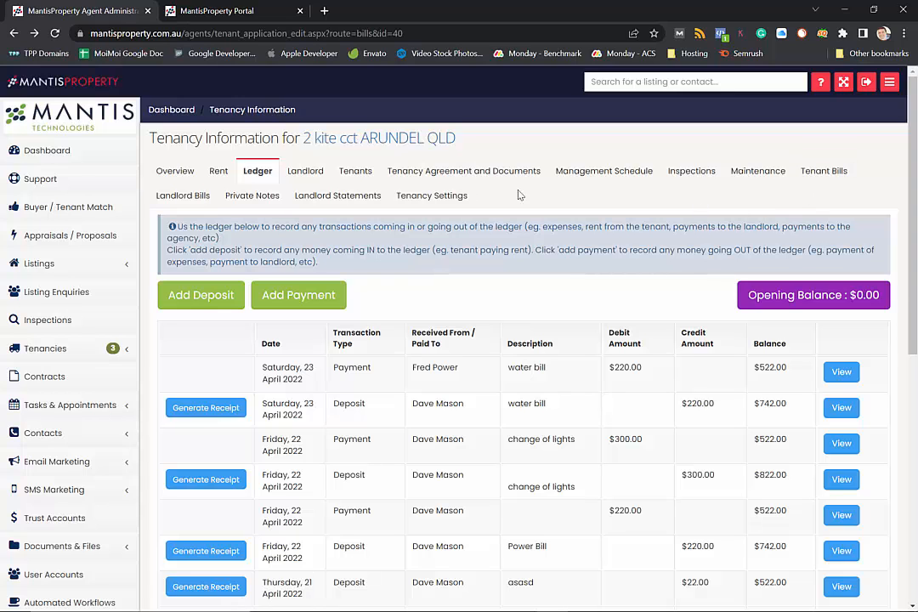
left_click(172, 202)
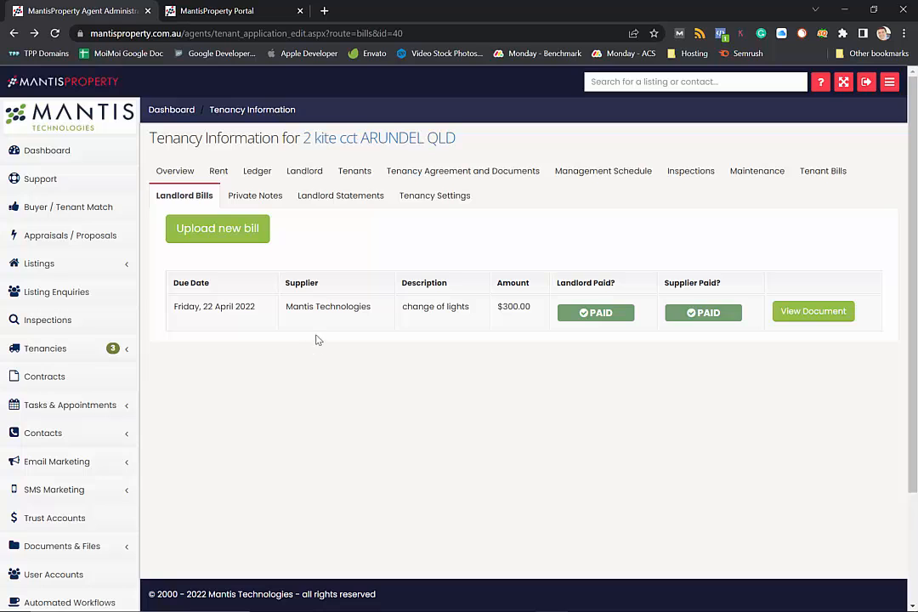
left_click(75, 349)
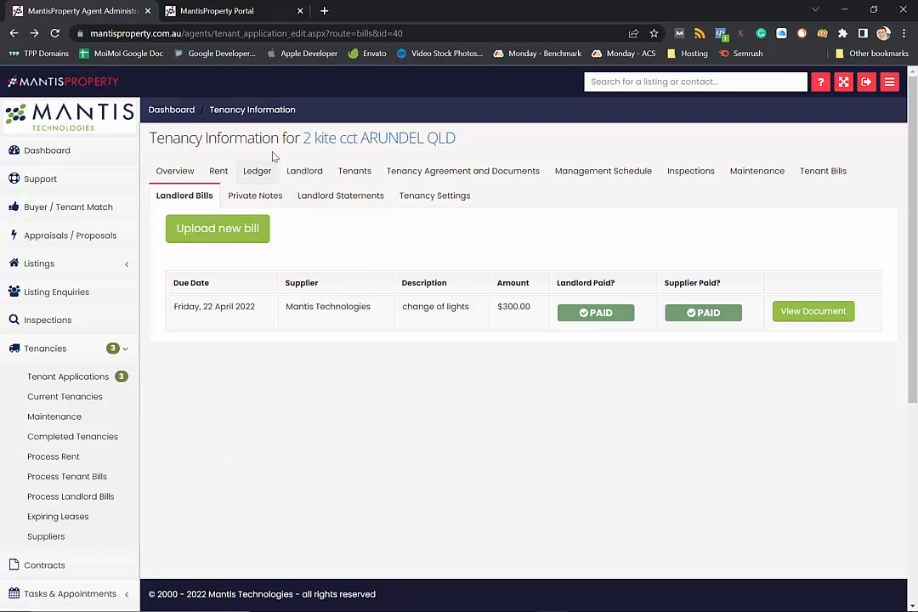
View the tenancy's rent schedule and start recording payment of the rent due Thursday, 21 April 2022.
left_click(218, 171)
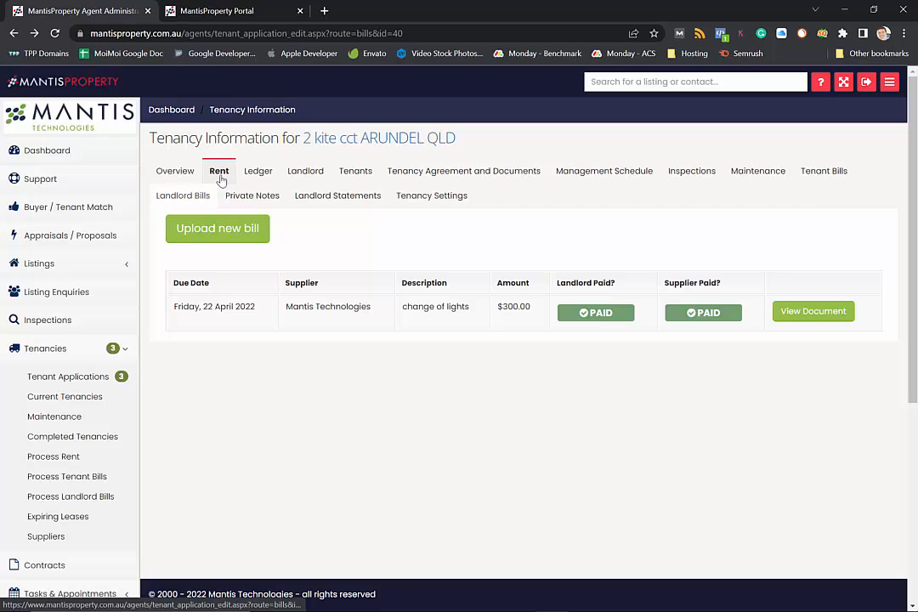
scroll(568, 438, "down", 3)
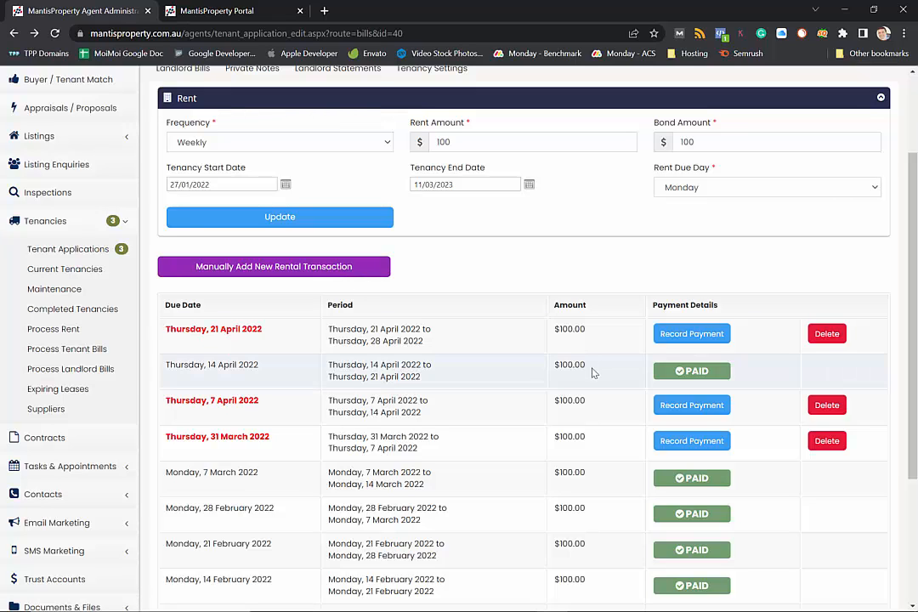
left_click(691, 335)
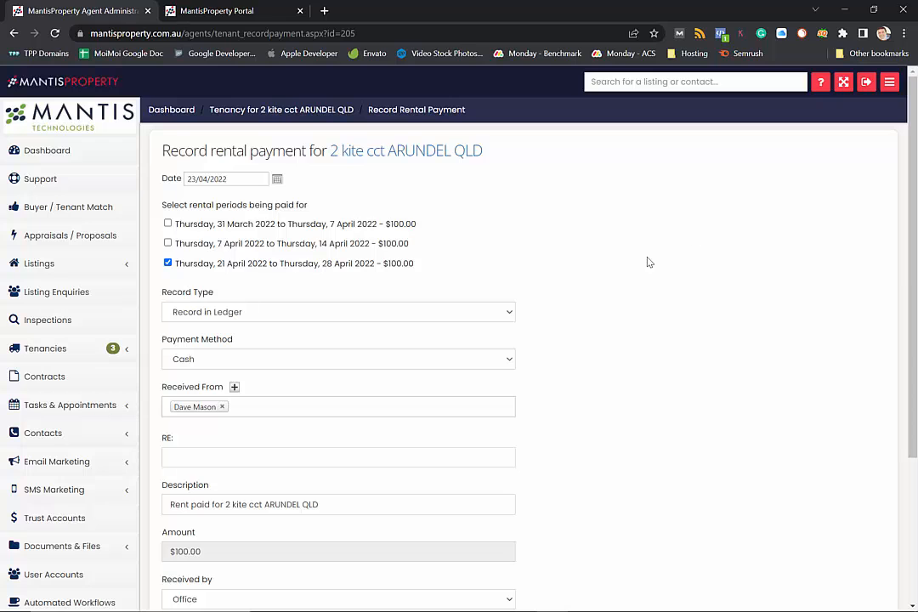
Submit the rent payment with Record in Ledger, Cash, received by Office and a receipt generated, and exit the receipt screen.
scroll(651, 246, "down", 3)
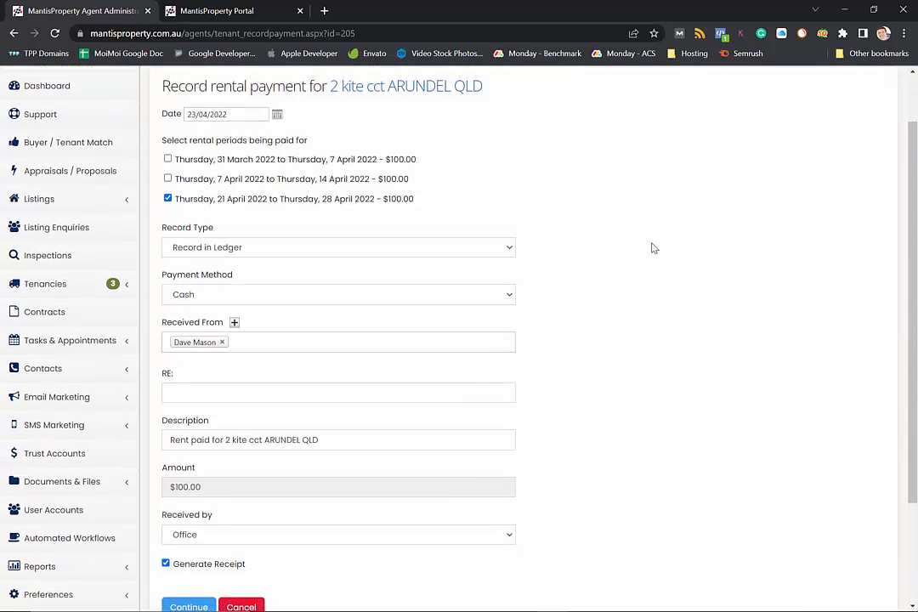
left_click(234, 186)
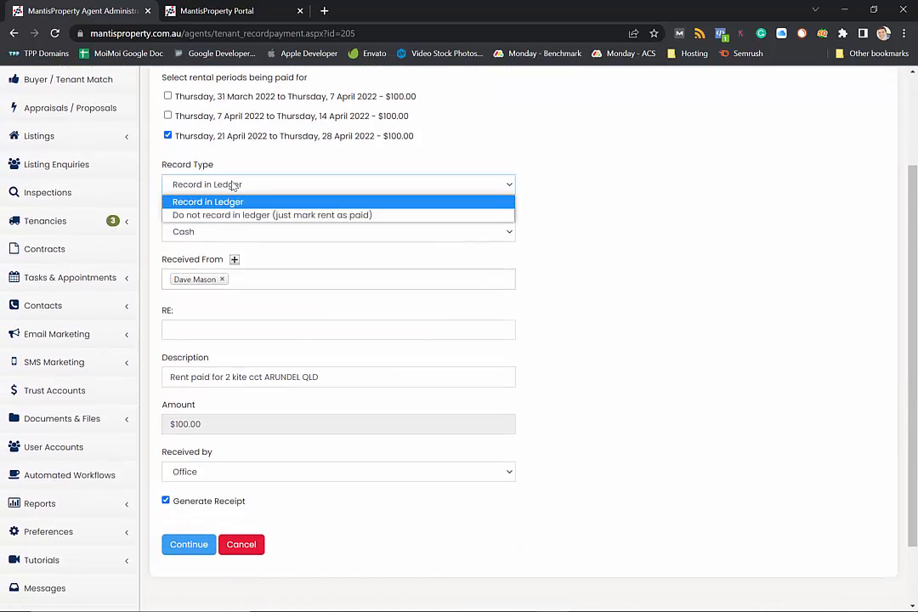
left_click(281, 188)
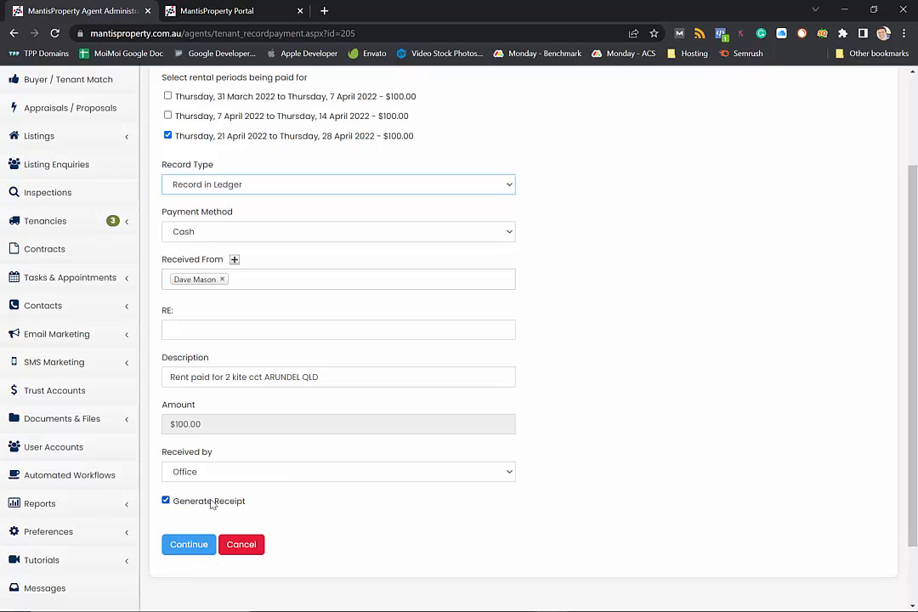
left_click(196, 550)
left_click(193, 556)
scroll(373, 305, "up", 2)
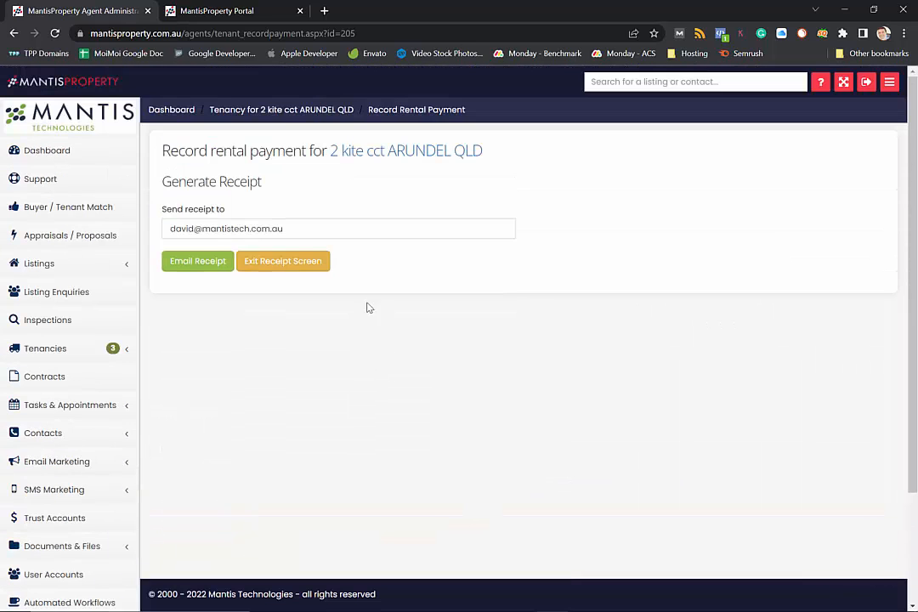
left_click(267, 265)
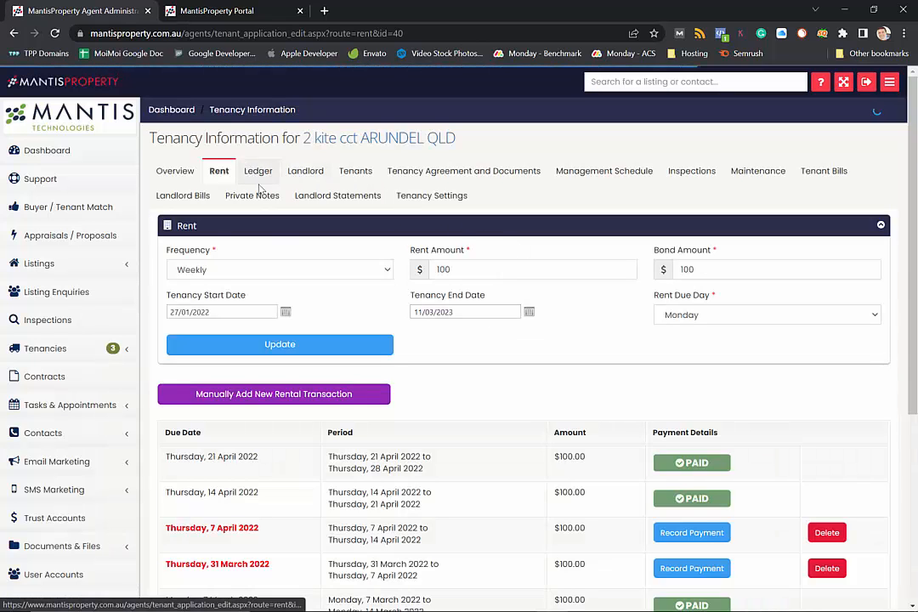
Check the rent deposit in the tenancy's ledger and view the rent due for current tenancies under Process Rent.
left_click(259, 175)
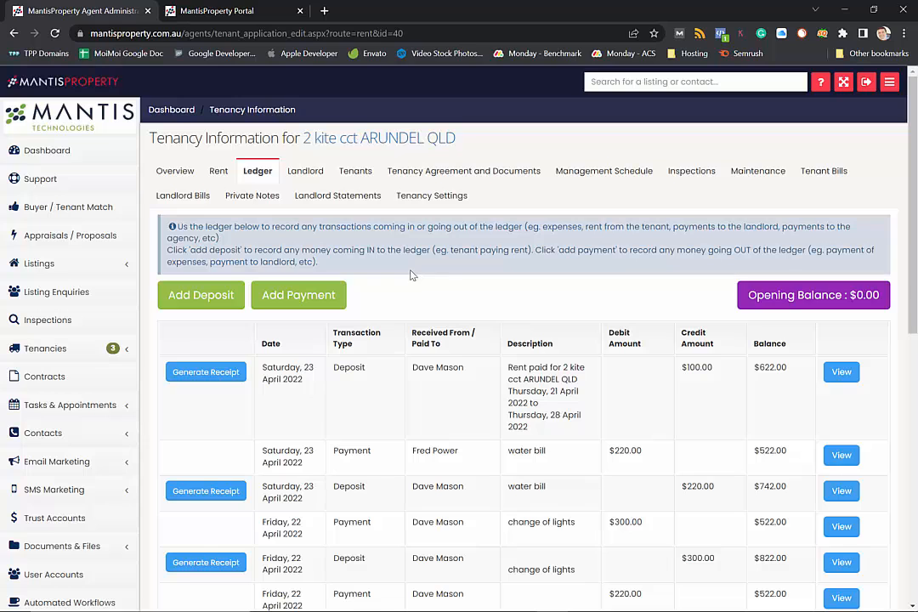
left_click(63, 349)
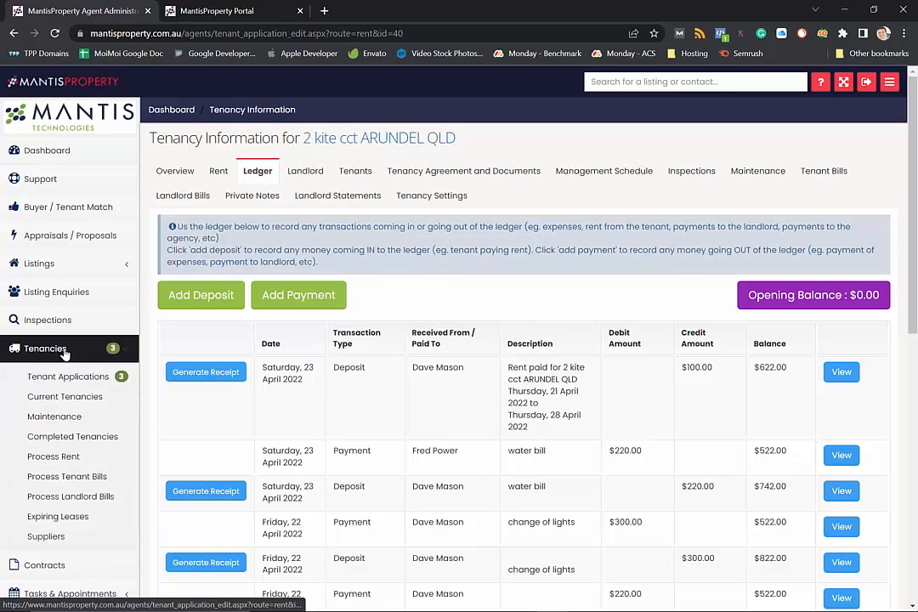
left_click(54, 457)
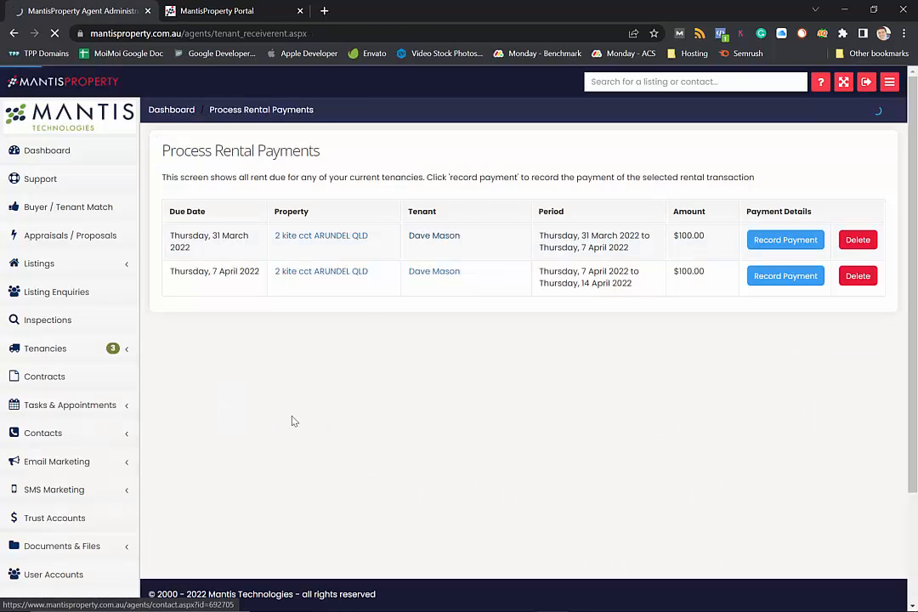